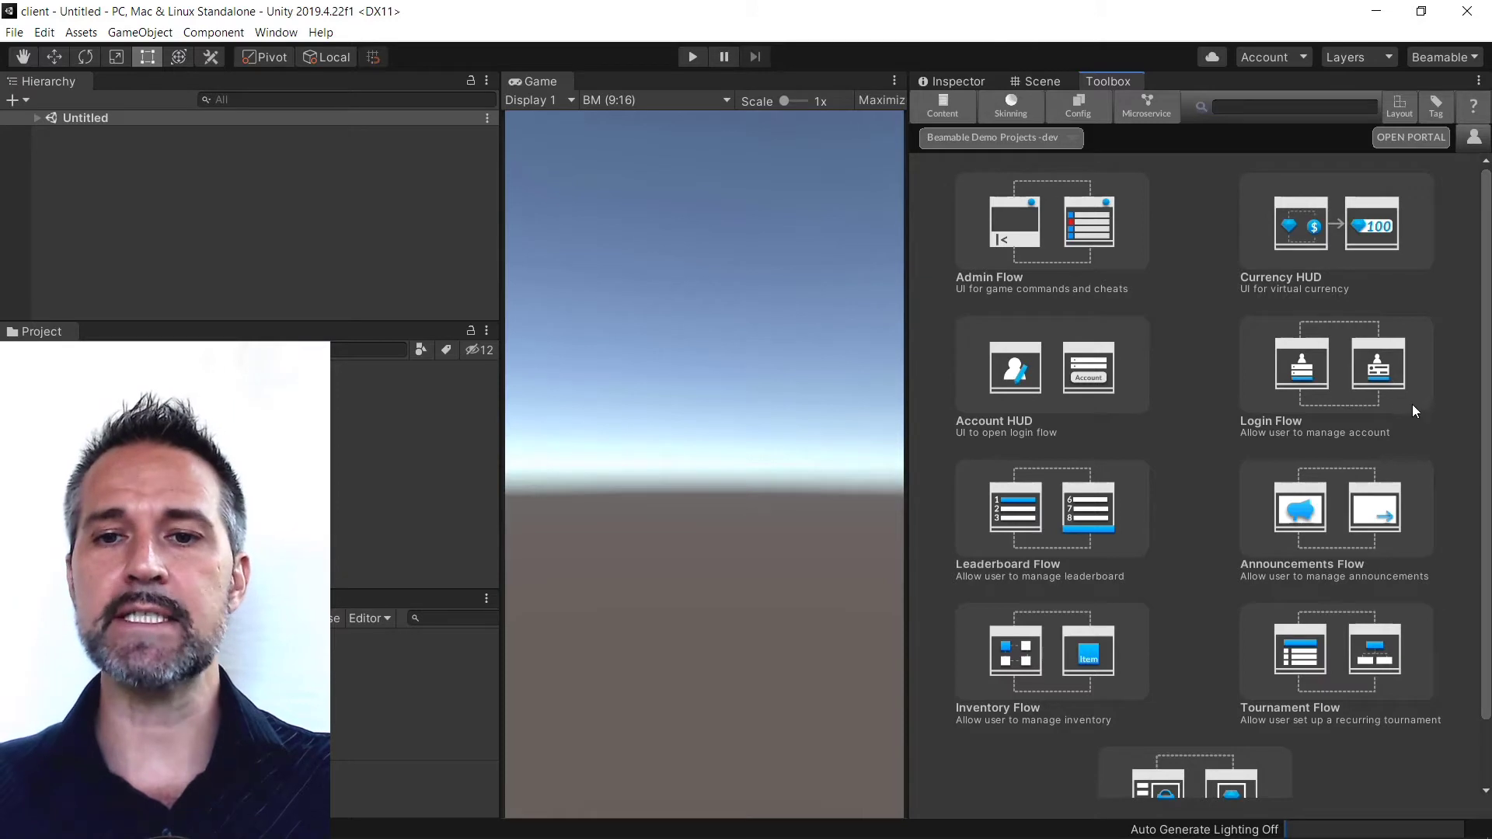
# Add the Store Flow prefab from the Beamable Toolbox to the scene hierarchy and run the scene
pyautogui.scroll(-2, 1189, 544)
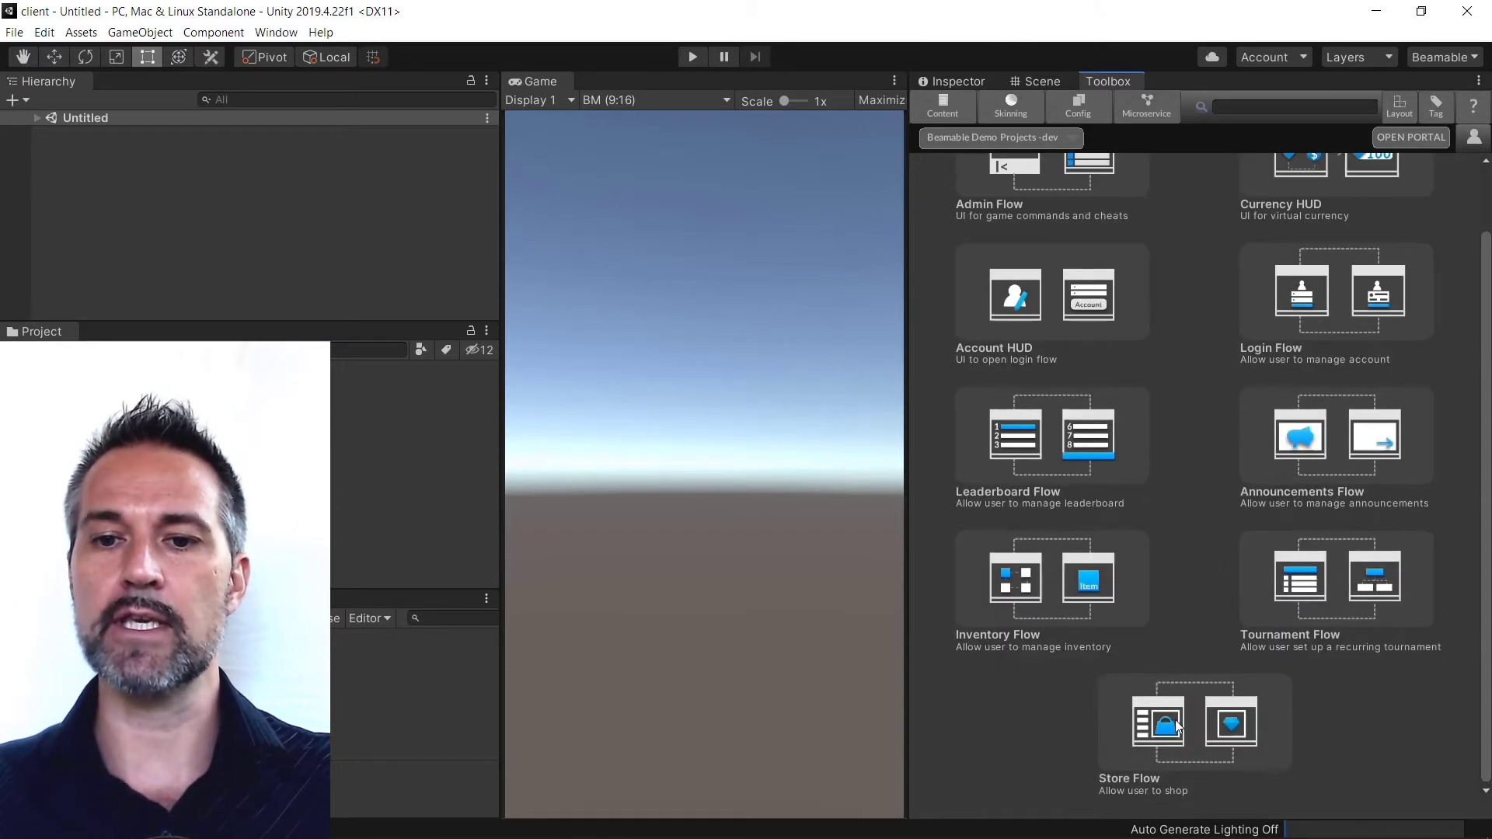
pyautogui.moveTo(1179, 731); pyautogui.dragTo(151, 261)
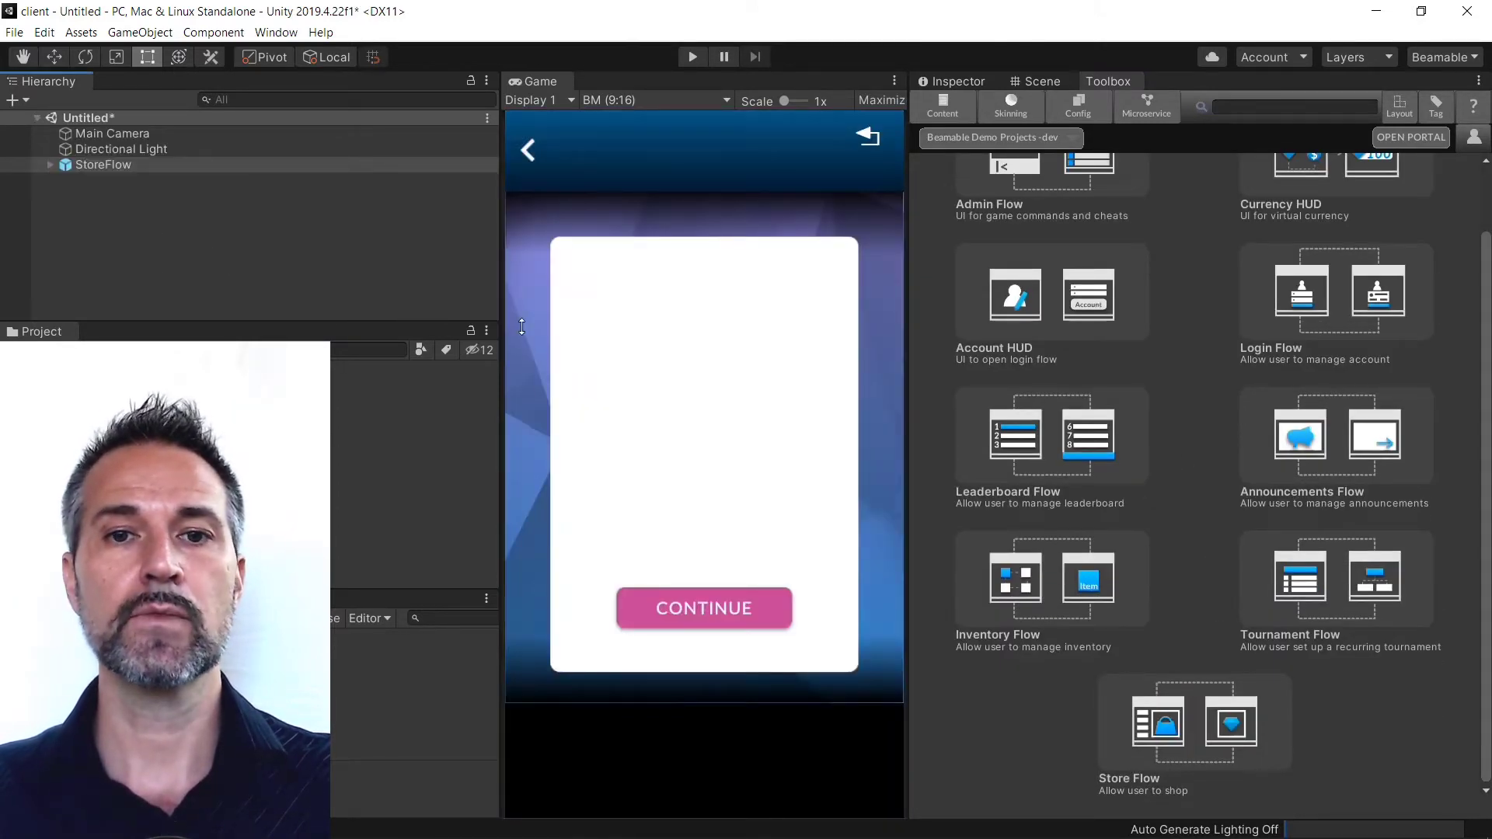
pyautogui.click(693, 58)
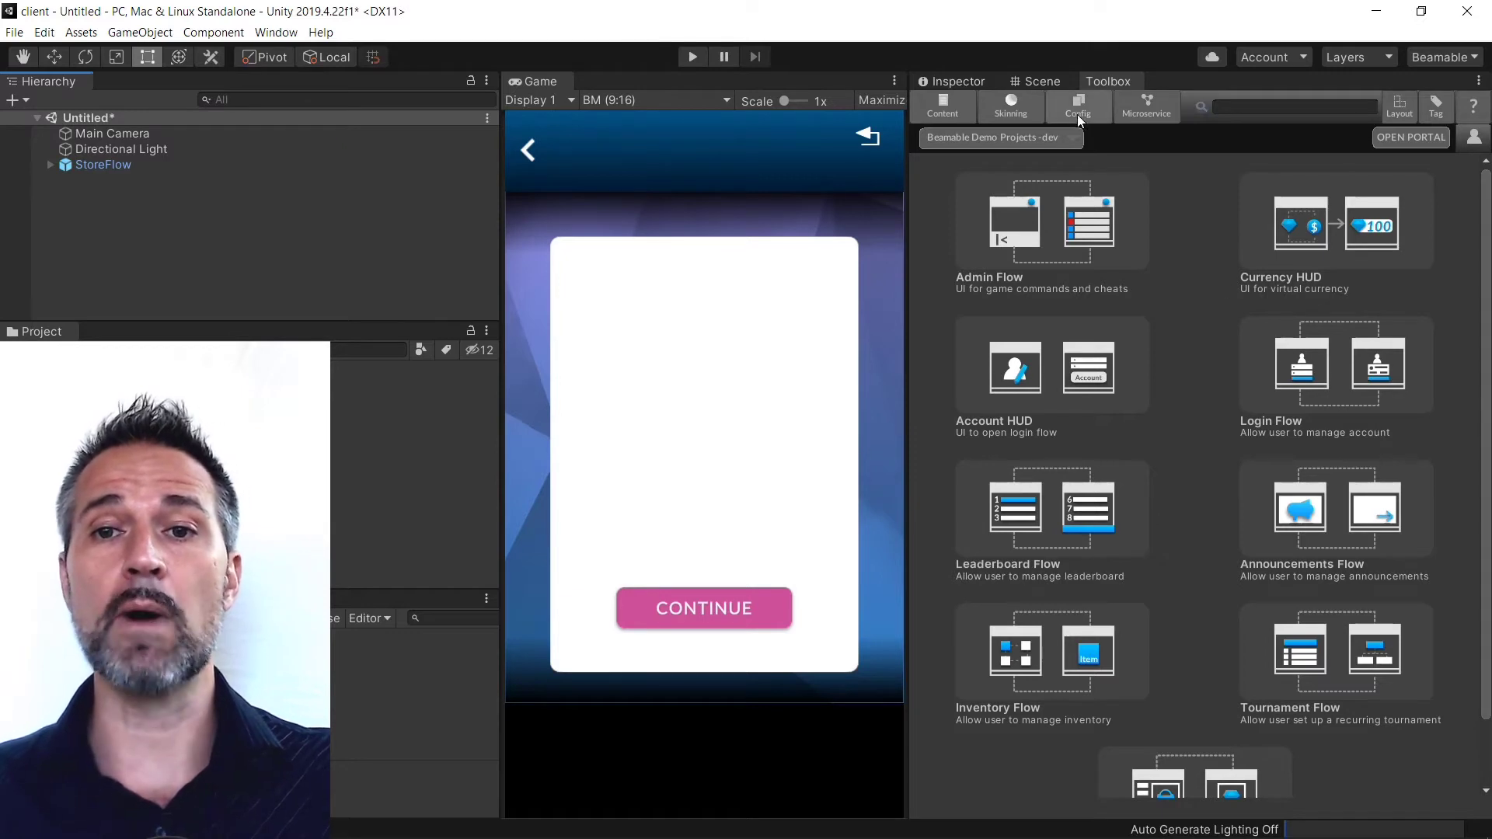
# Open the Beamable Content Manager and create an item content entry with the ID SwordItem01
pyautogui.click(942, 113)
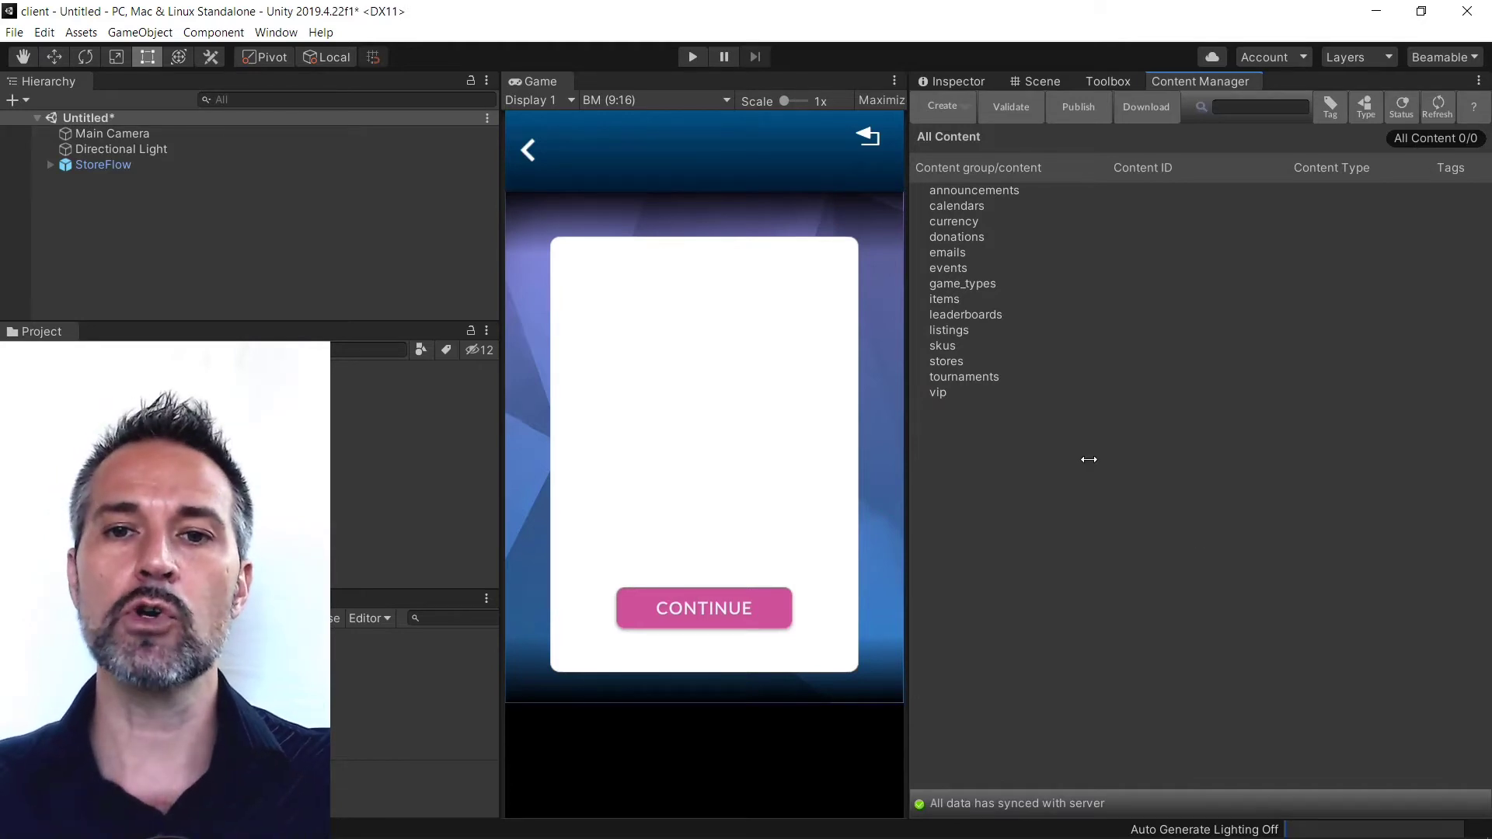
pyautogui.click(951, 300)
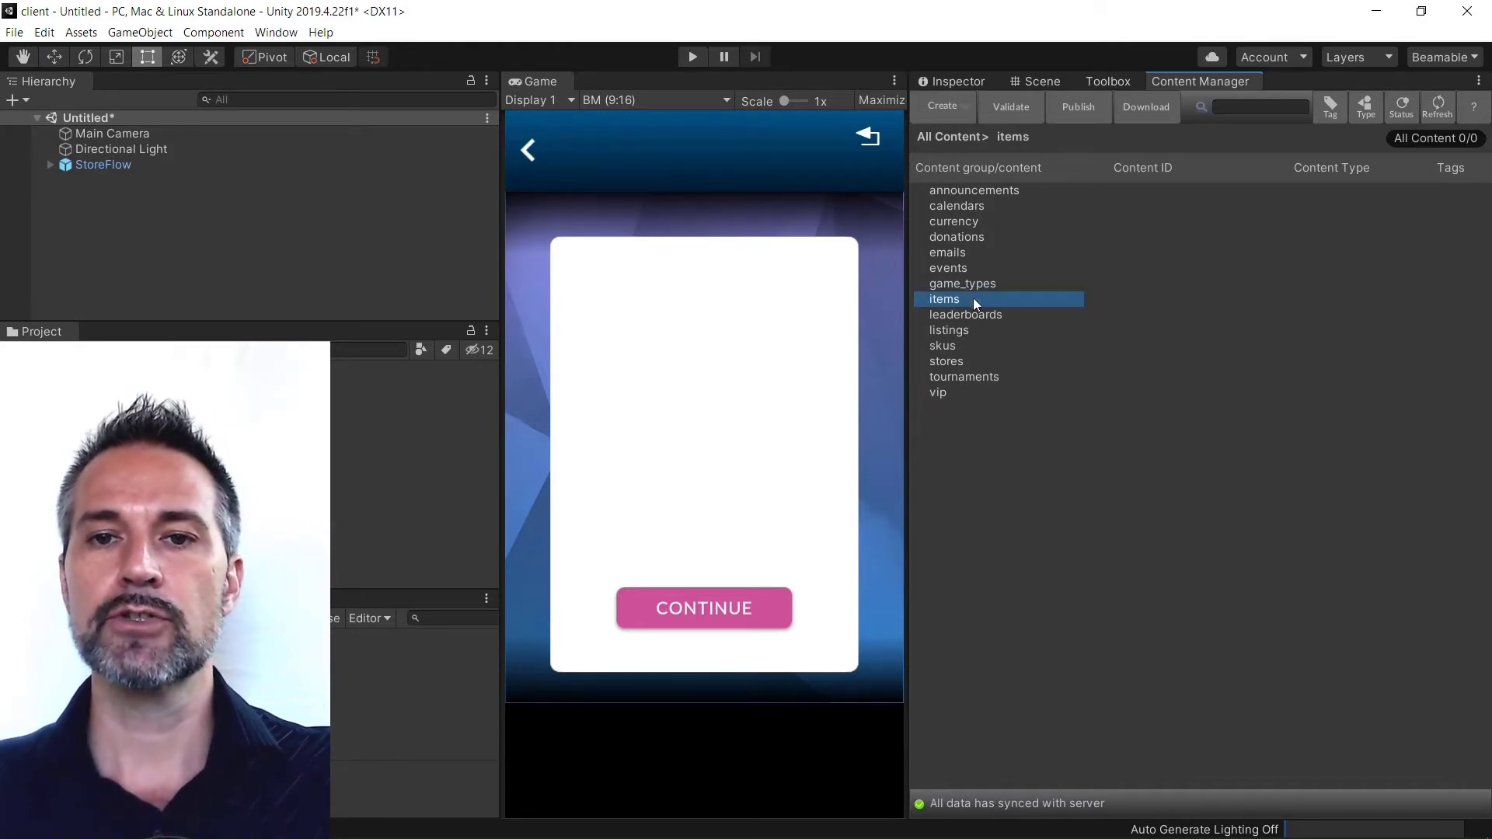
pyautogui.rightClick(975, 298)
pyautogui.click(1040, 306)
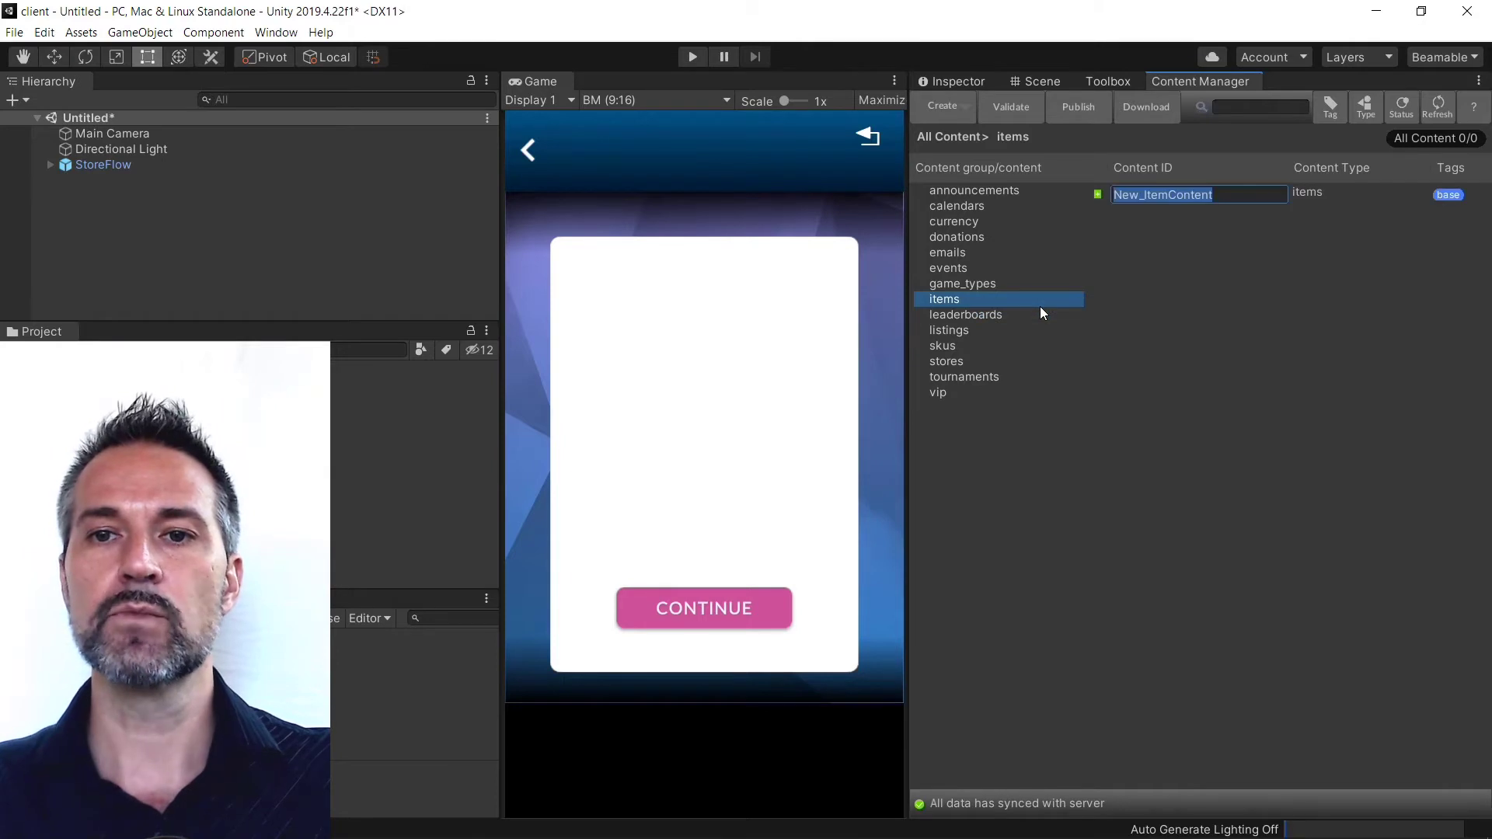
pyautogui.write('cUB')
pyautogui.press('BackSpace')
pyautogui.press('BackSpace')
pyautogui.press('BackSpace')
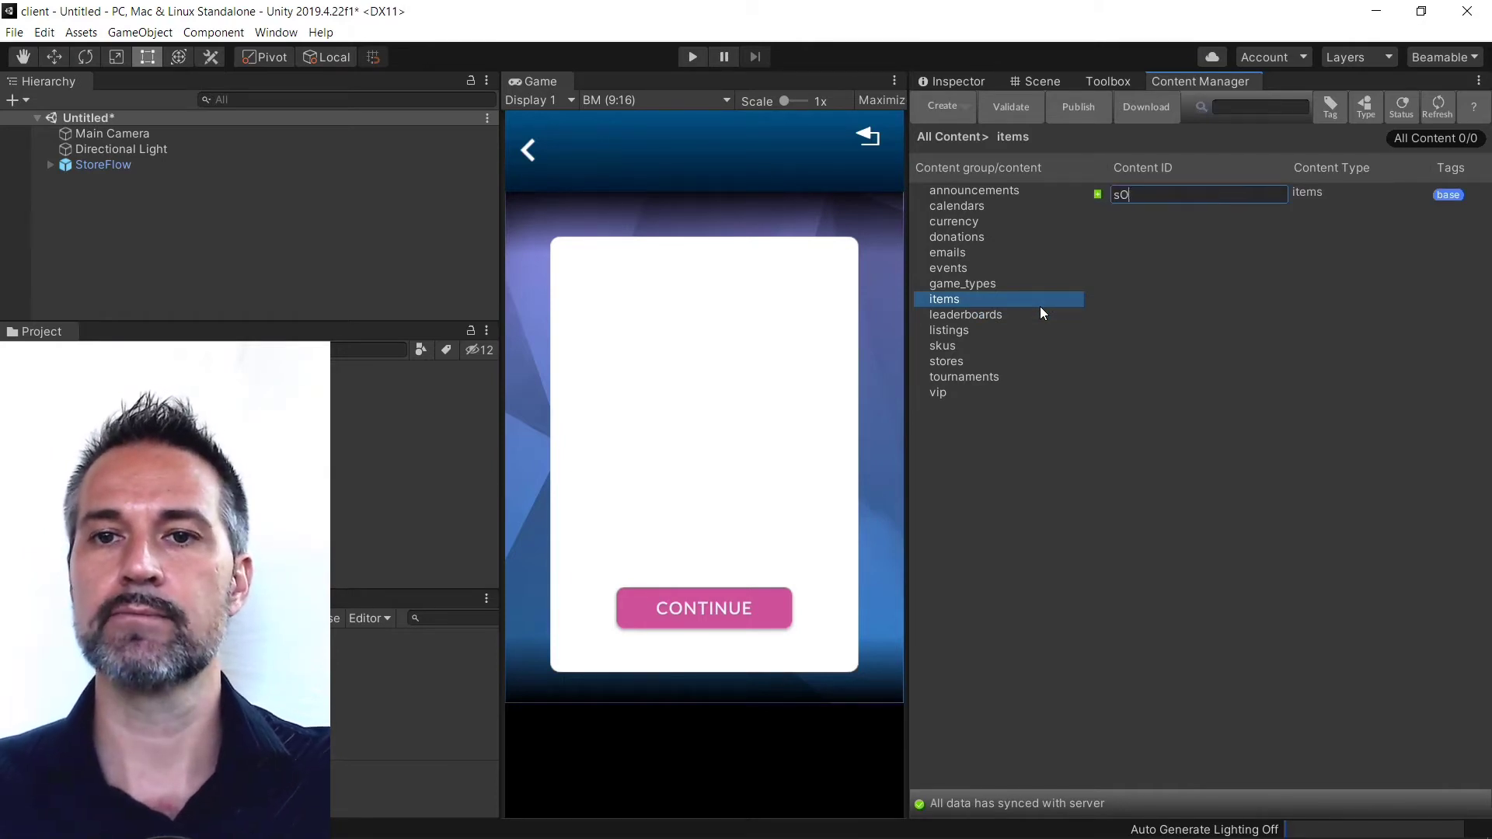
pyautogui.press('capslock')
pyautogui.write('SwordItem01')
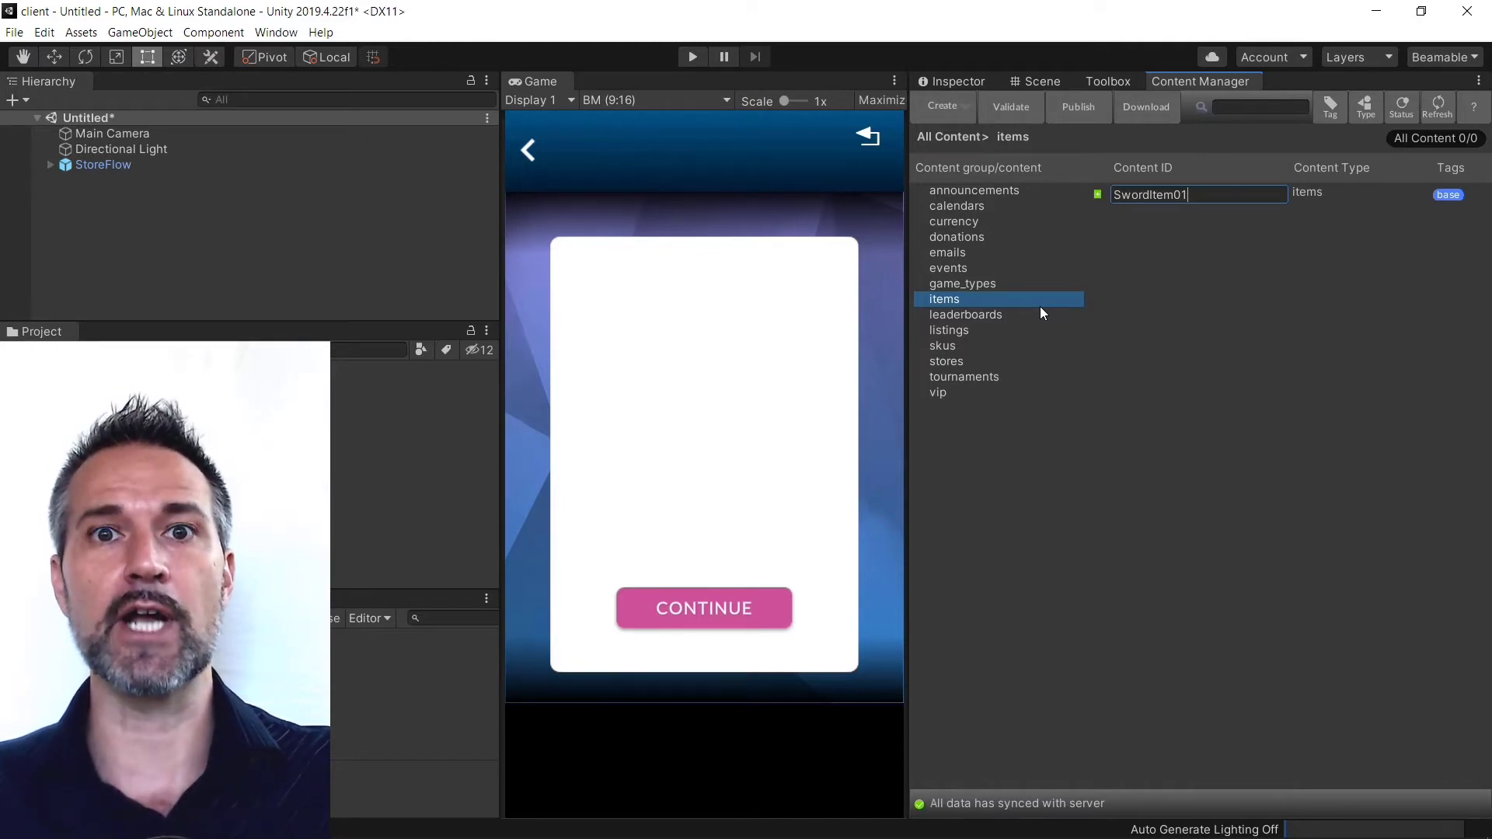
pyautogui.press('Return')
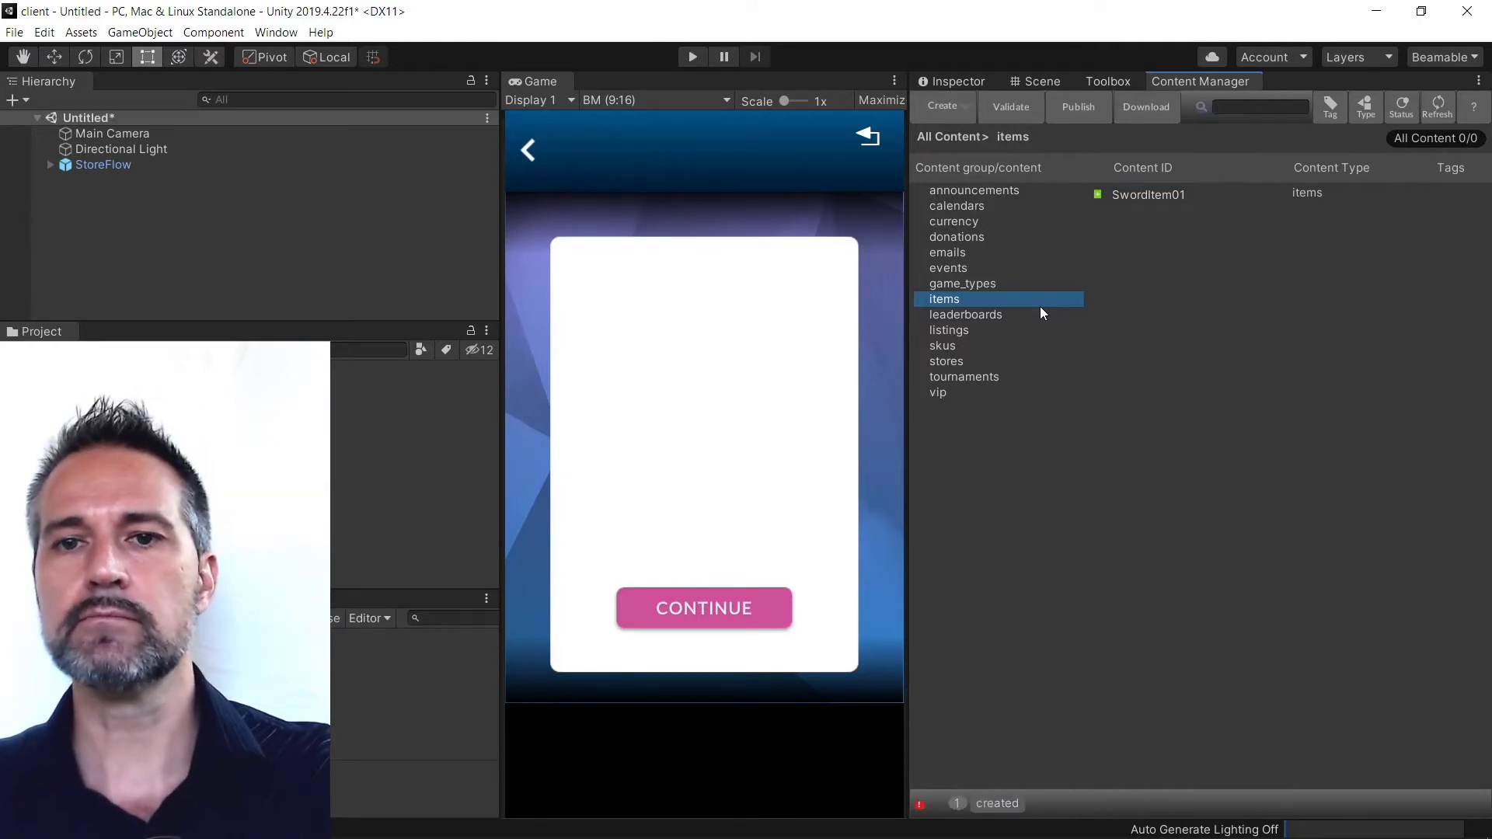
# Create a content entry in the skus group with the ID SwordSku01
pyautogui.click(1061, 394)
pyautogui.click(948, 347)
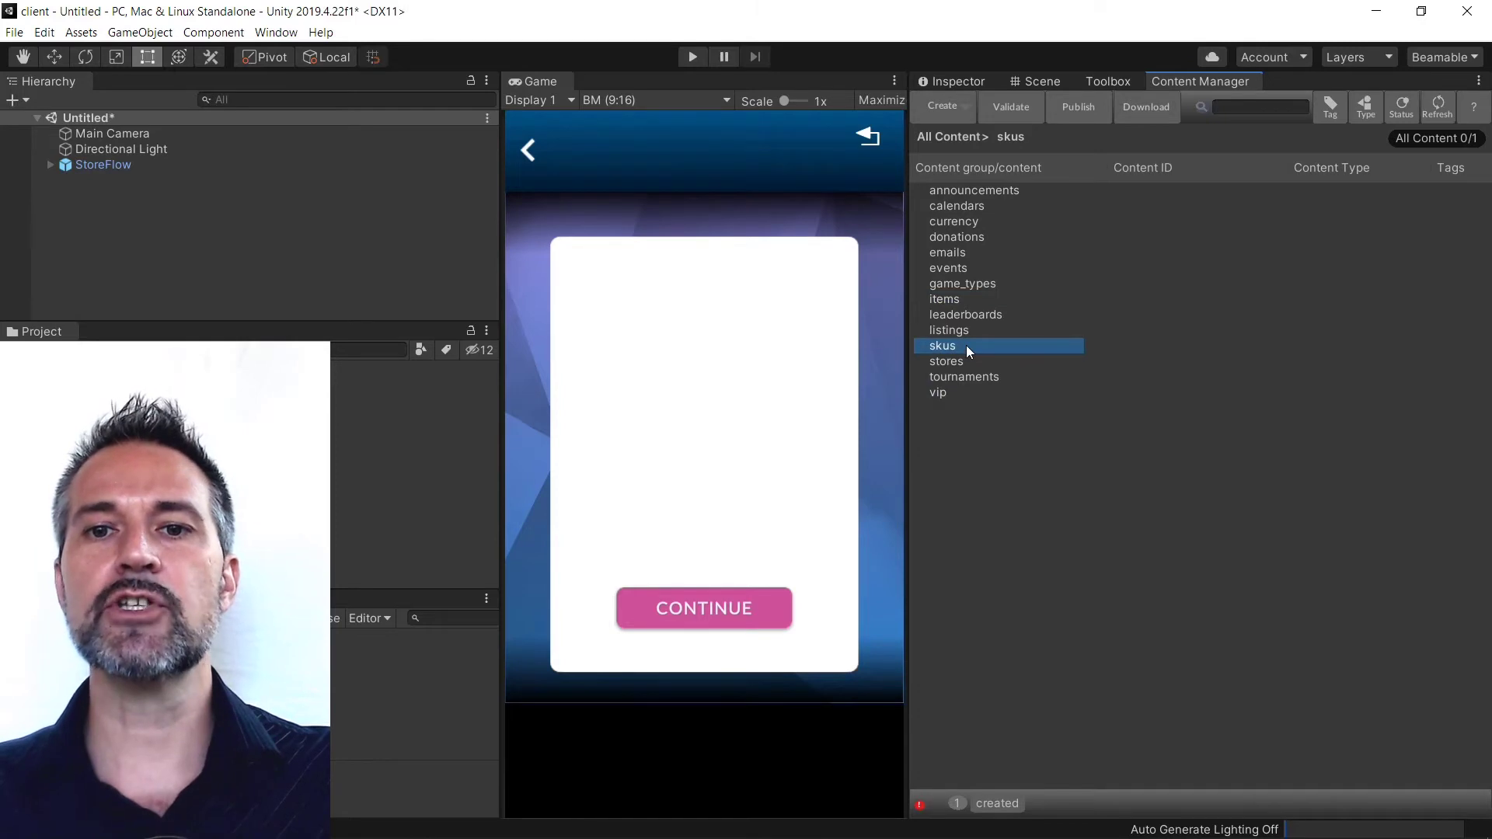
pyautogui.rightClick(967, 345)
pyautogui.click(1032, 355)
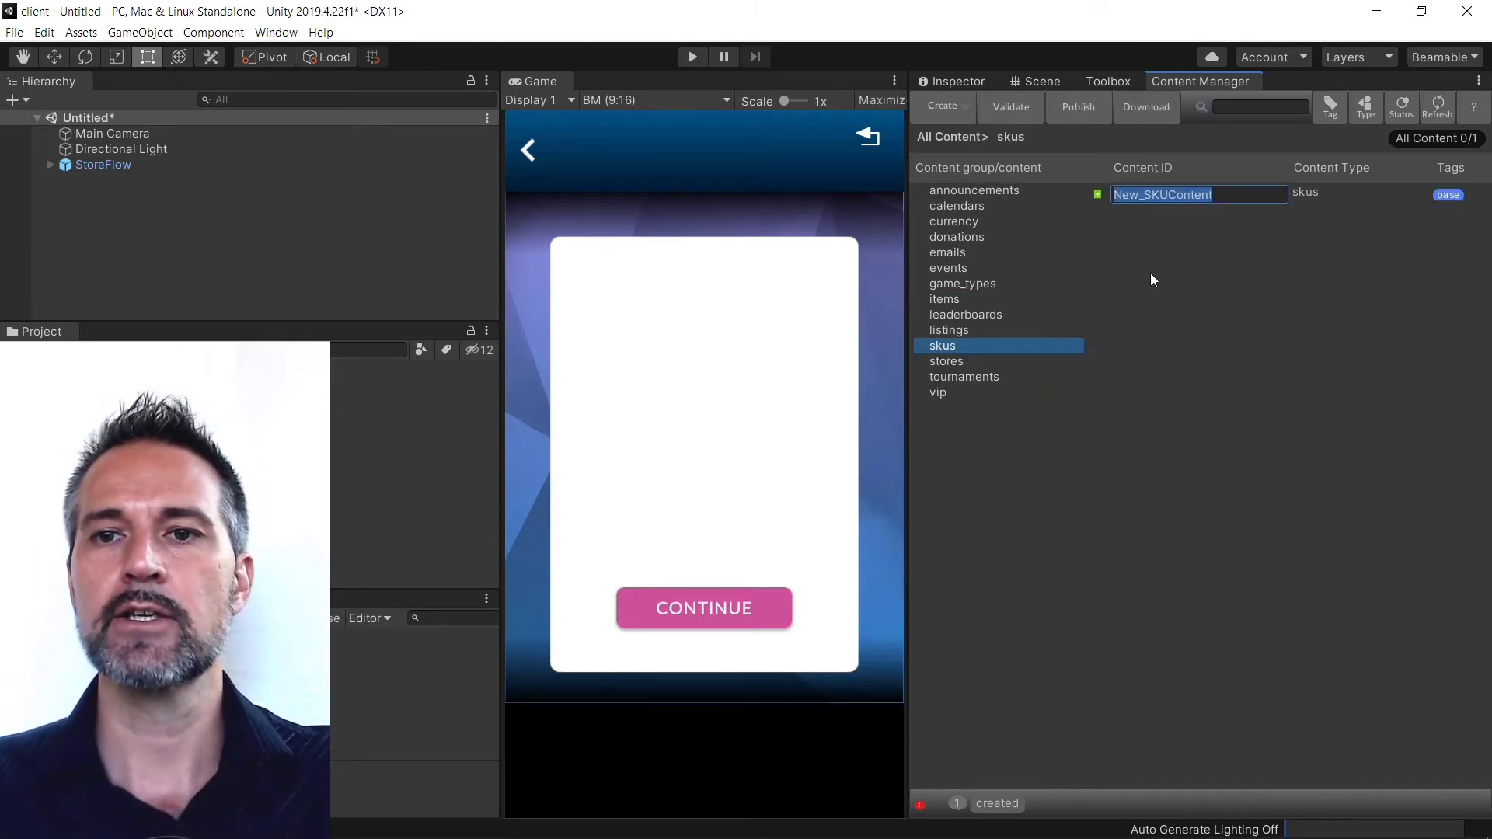
pyautogui.write('SwordS')
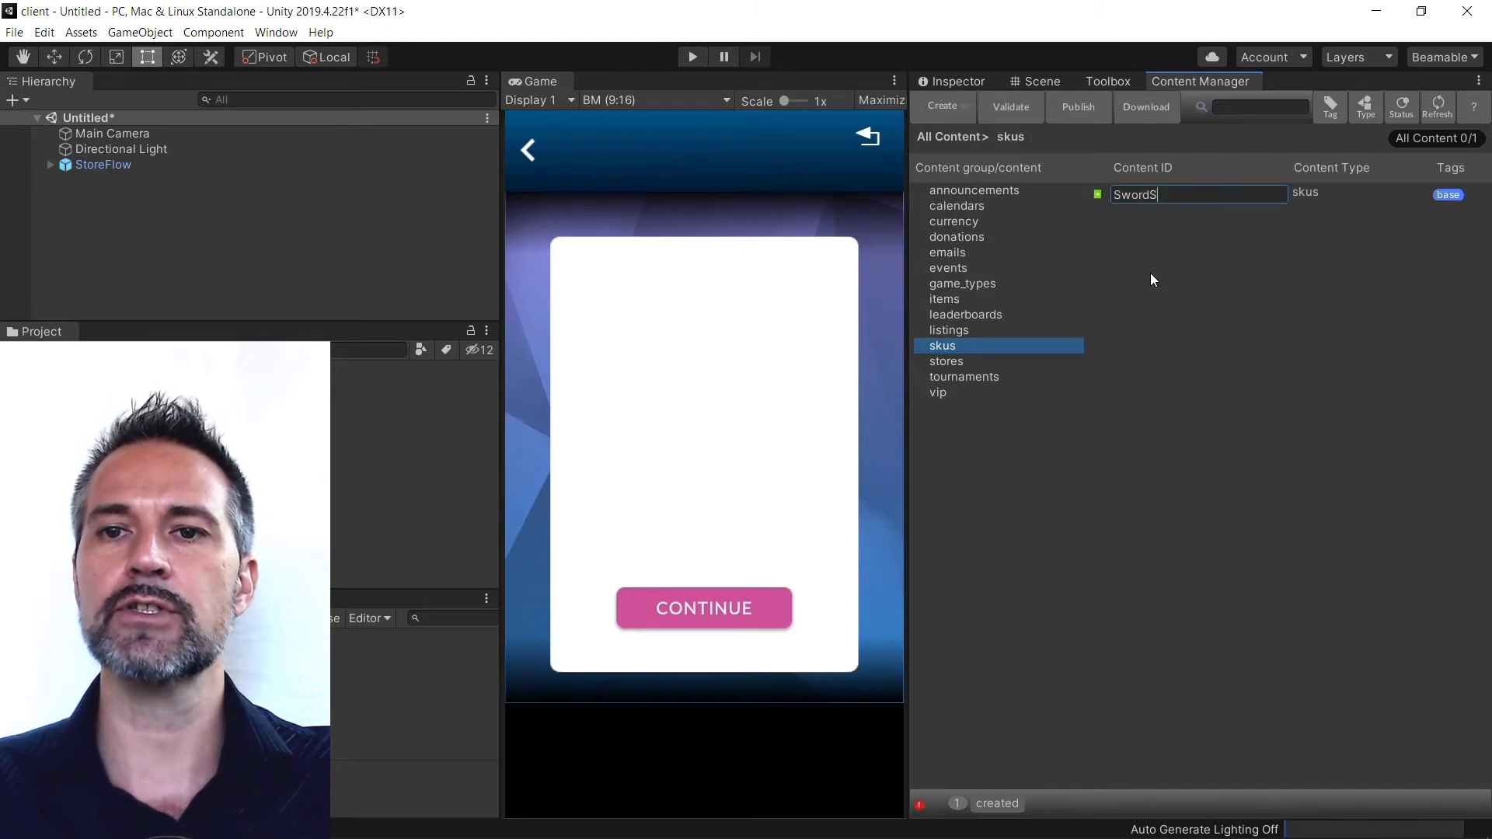
pyautogui.write('ku01')
pyautogui.press('Return')
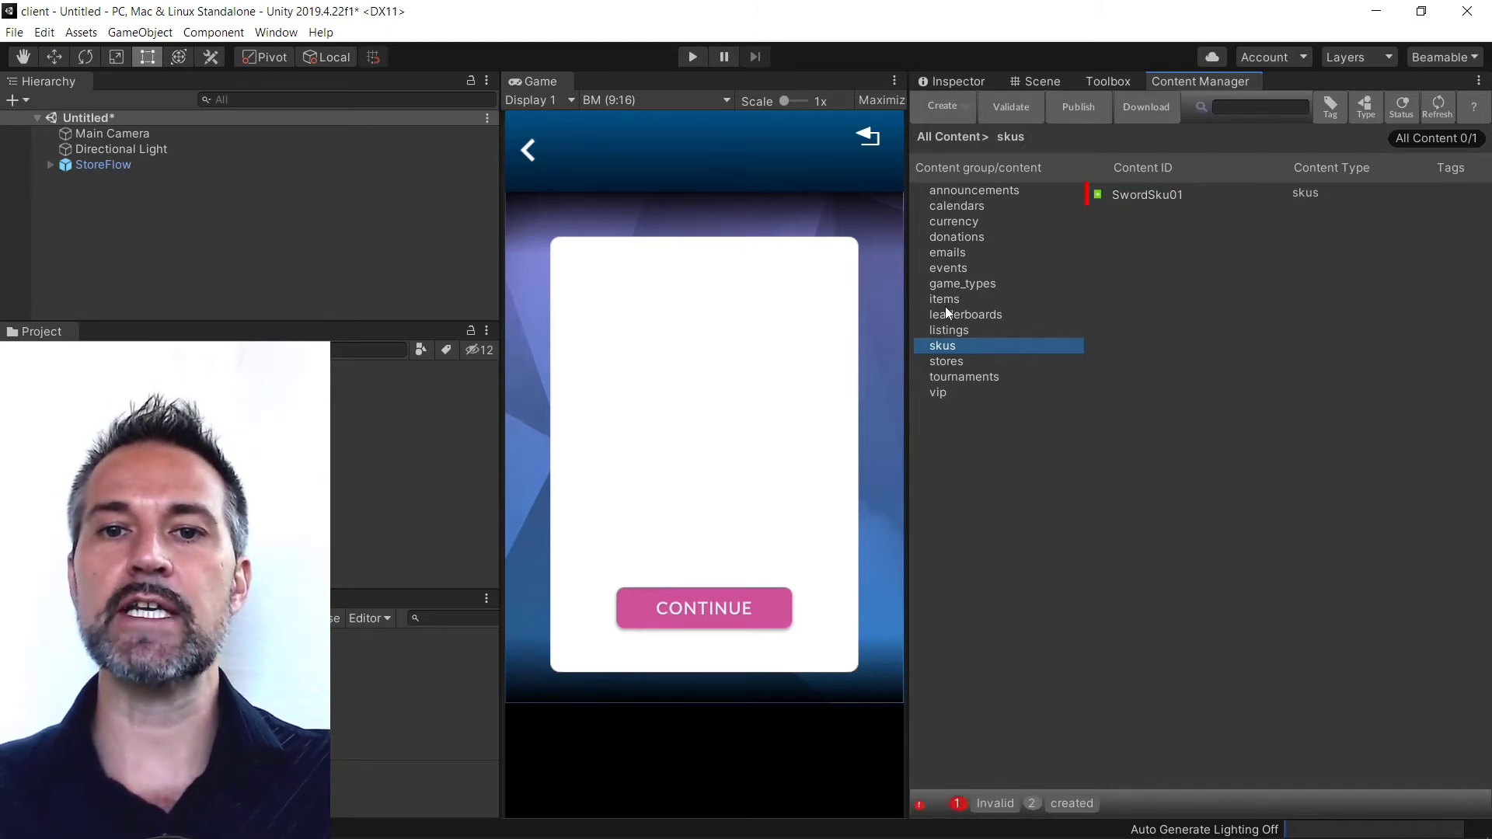
# Create a content entry in the listings group with the ID WeaponsListing
pyautogui.click(950, 329)
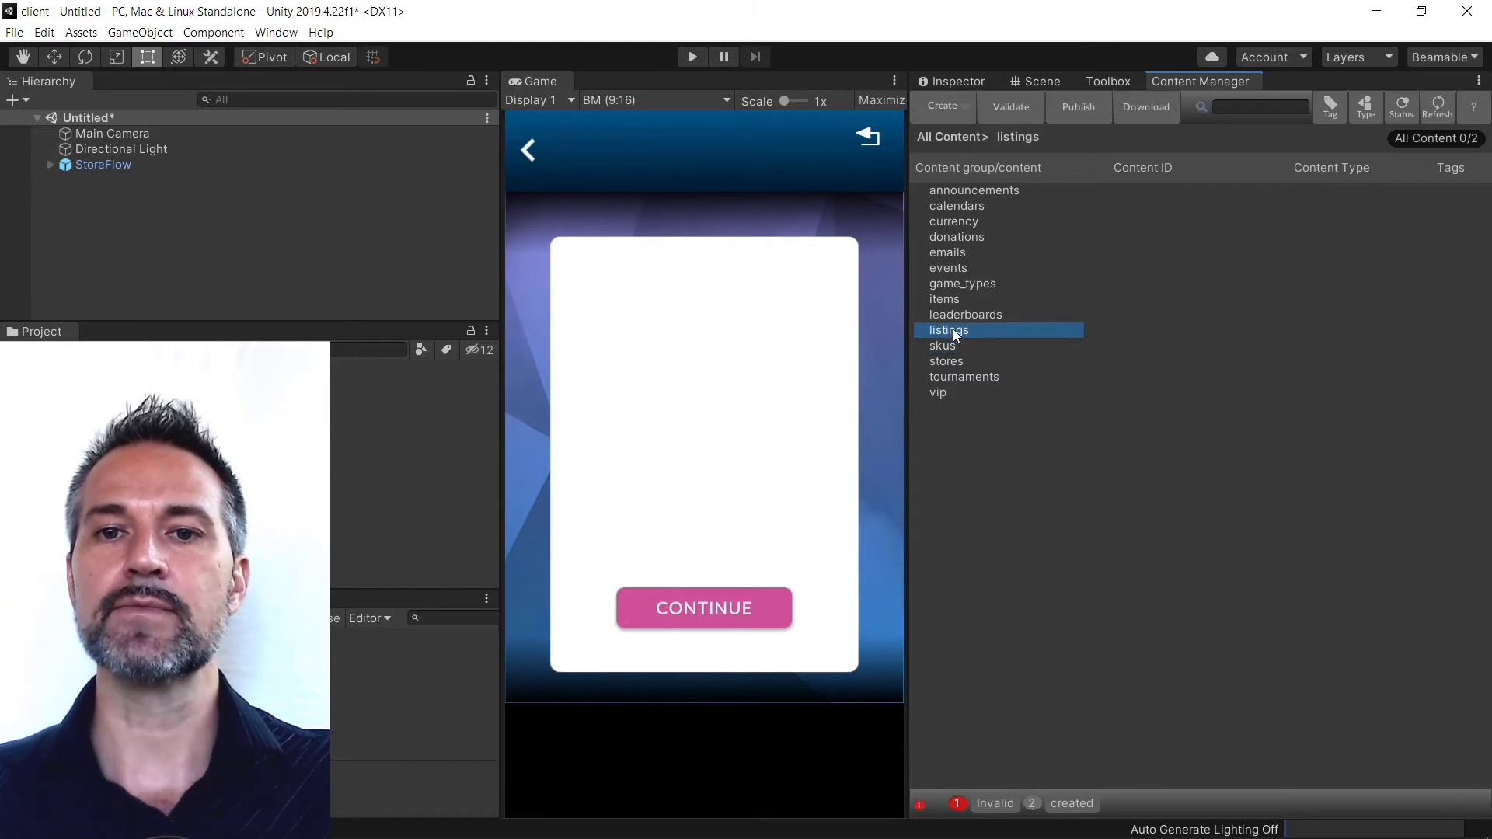
pyautogui.rightClick(1014, 328)
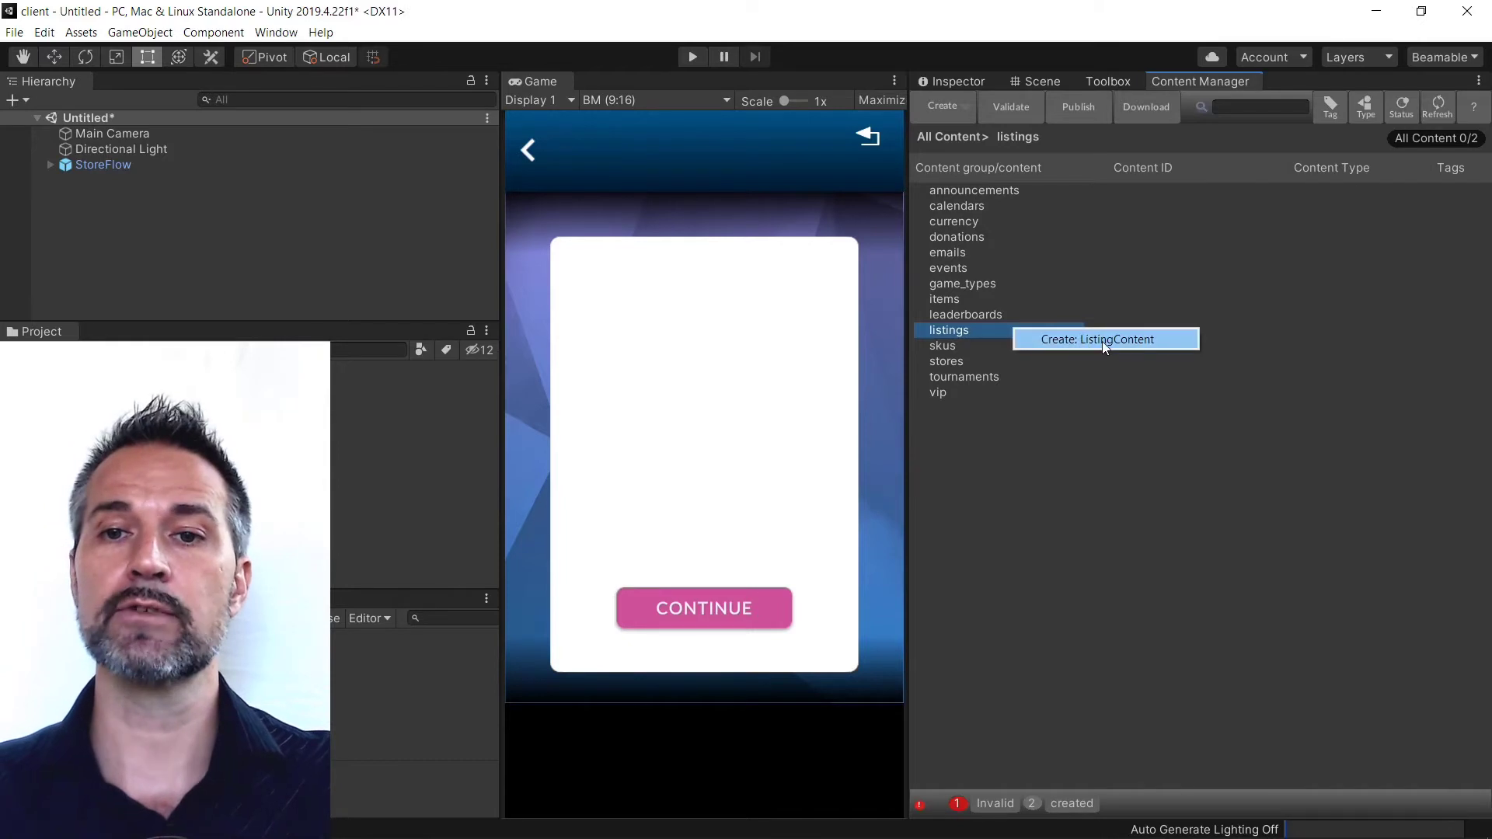
pyautogui.click(1113, 347)
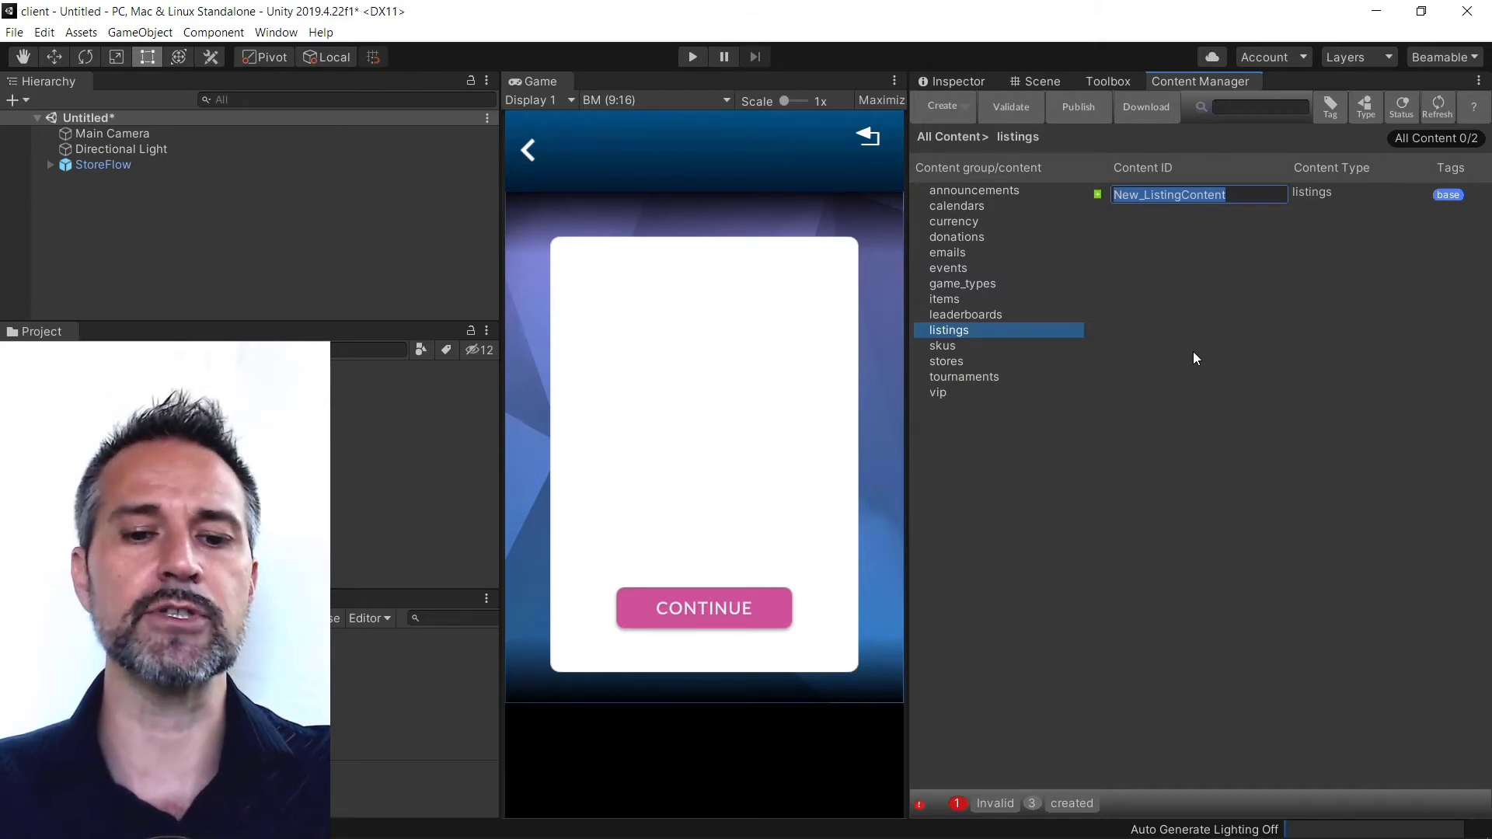
pyautogui.write('Weapon')
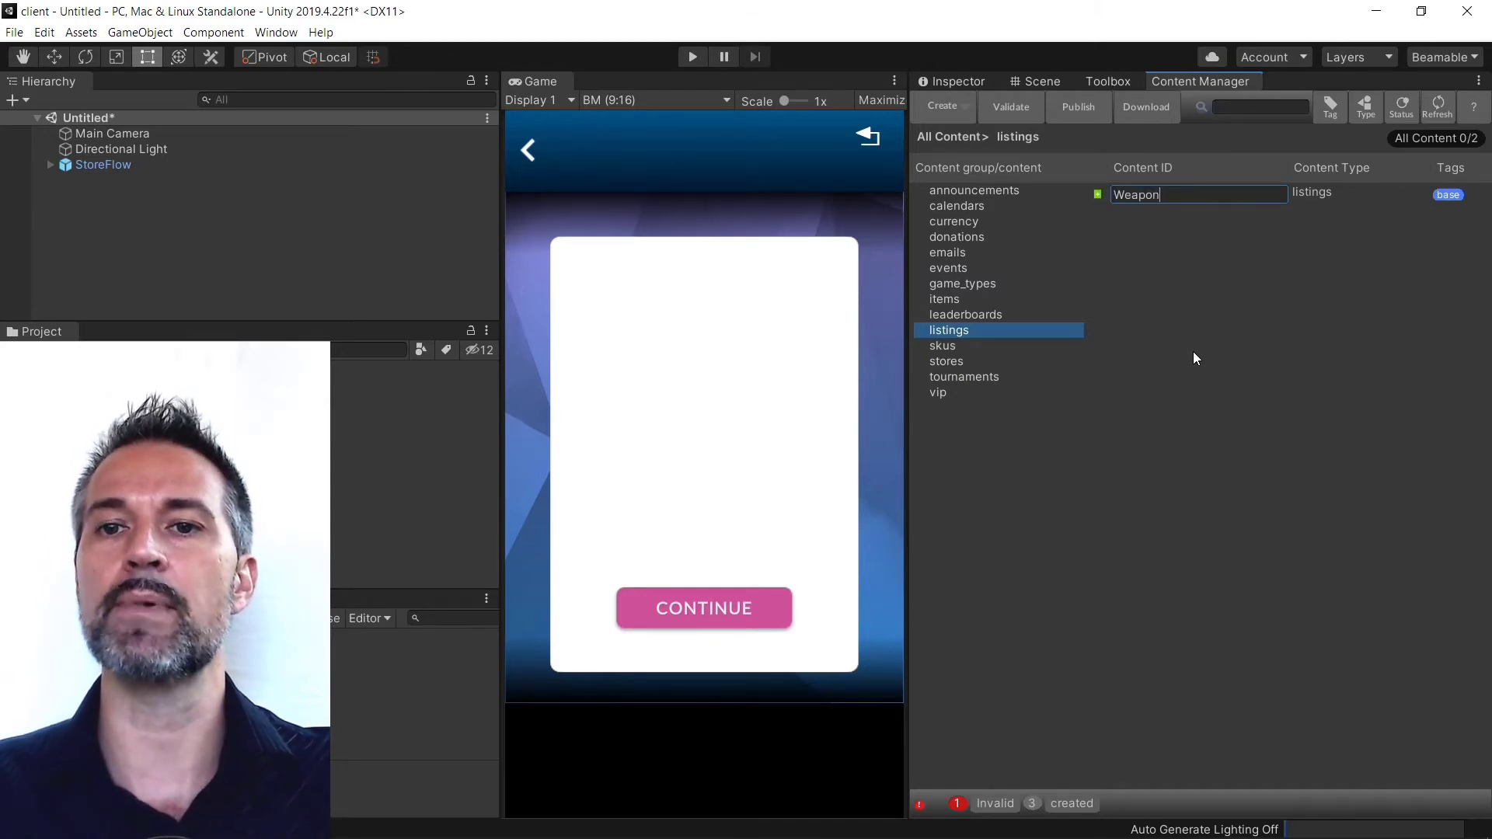
pyautogui.write('sListing')
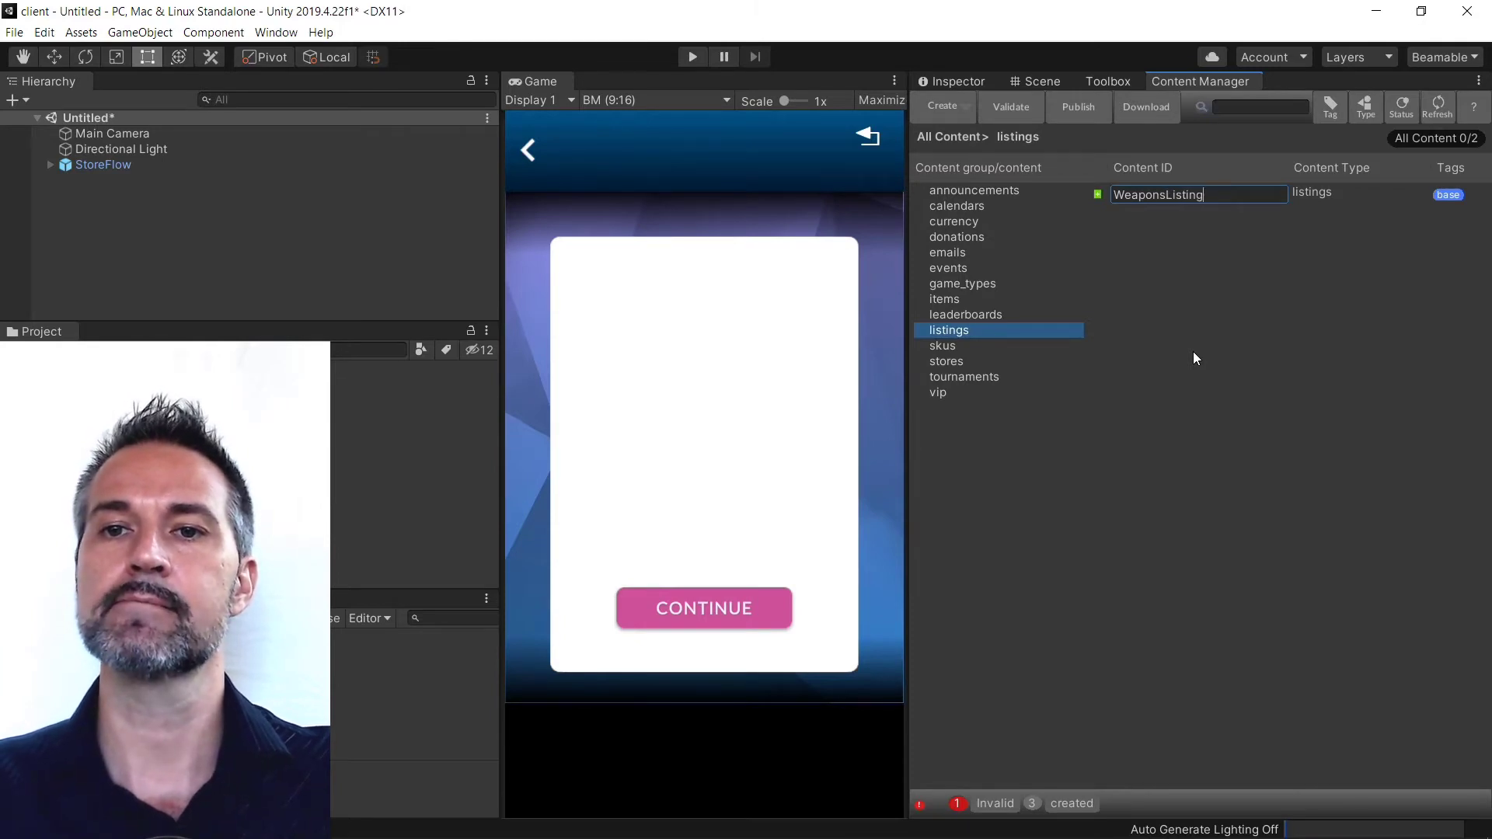
pyautogui.press('Return')
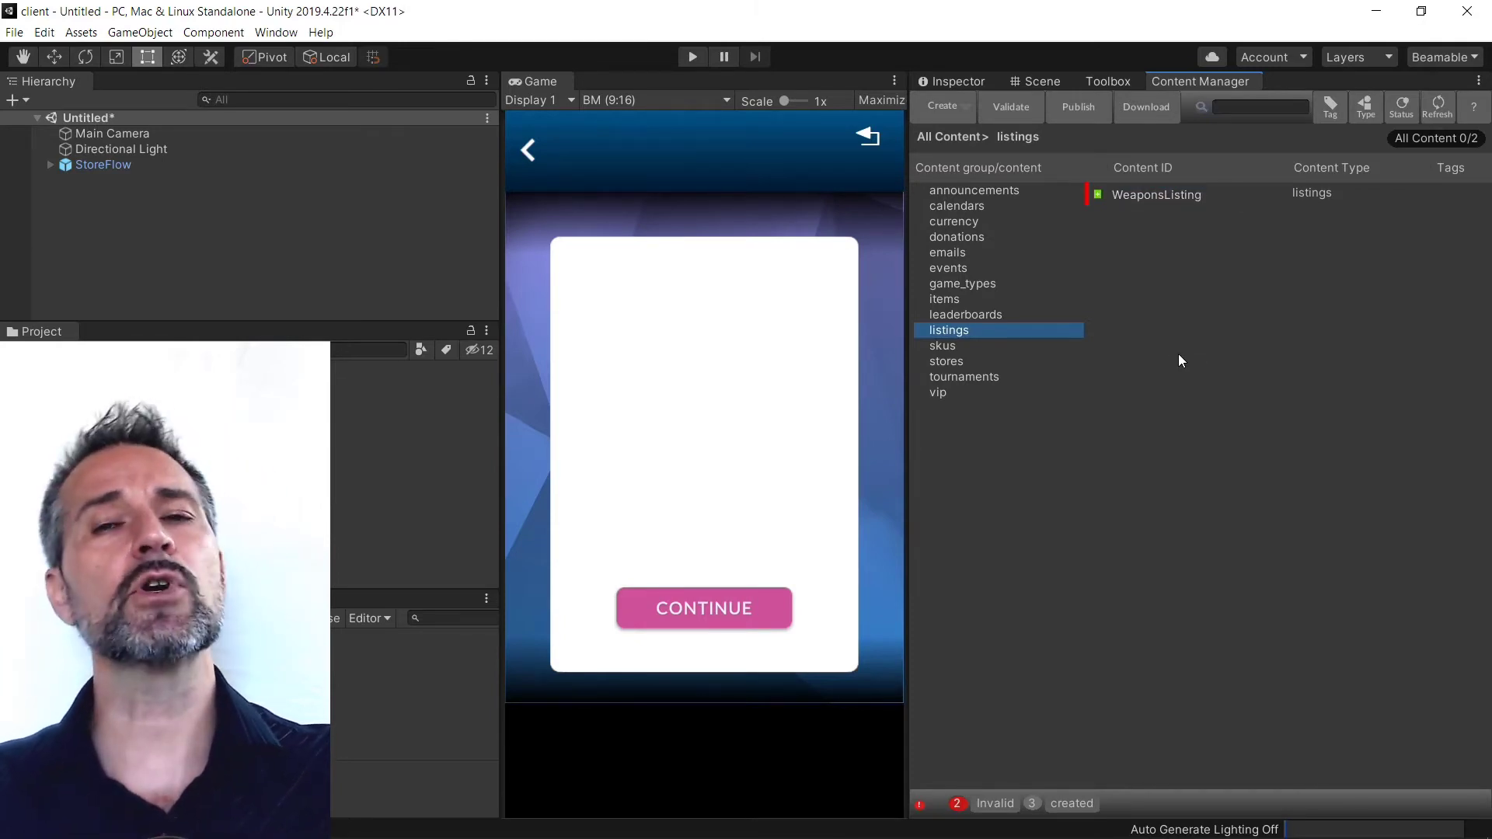
# Create a content entry in the stores group with the ID Store01
pyautogui.click(967, 362)
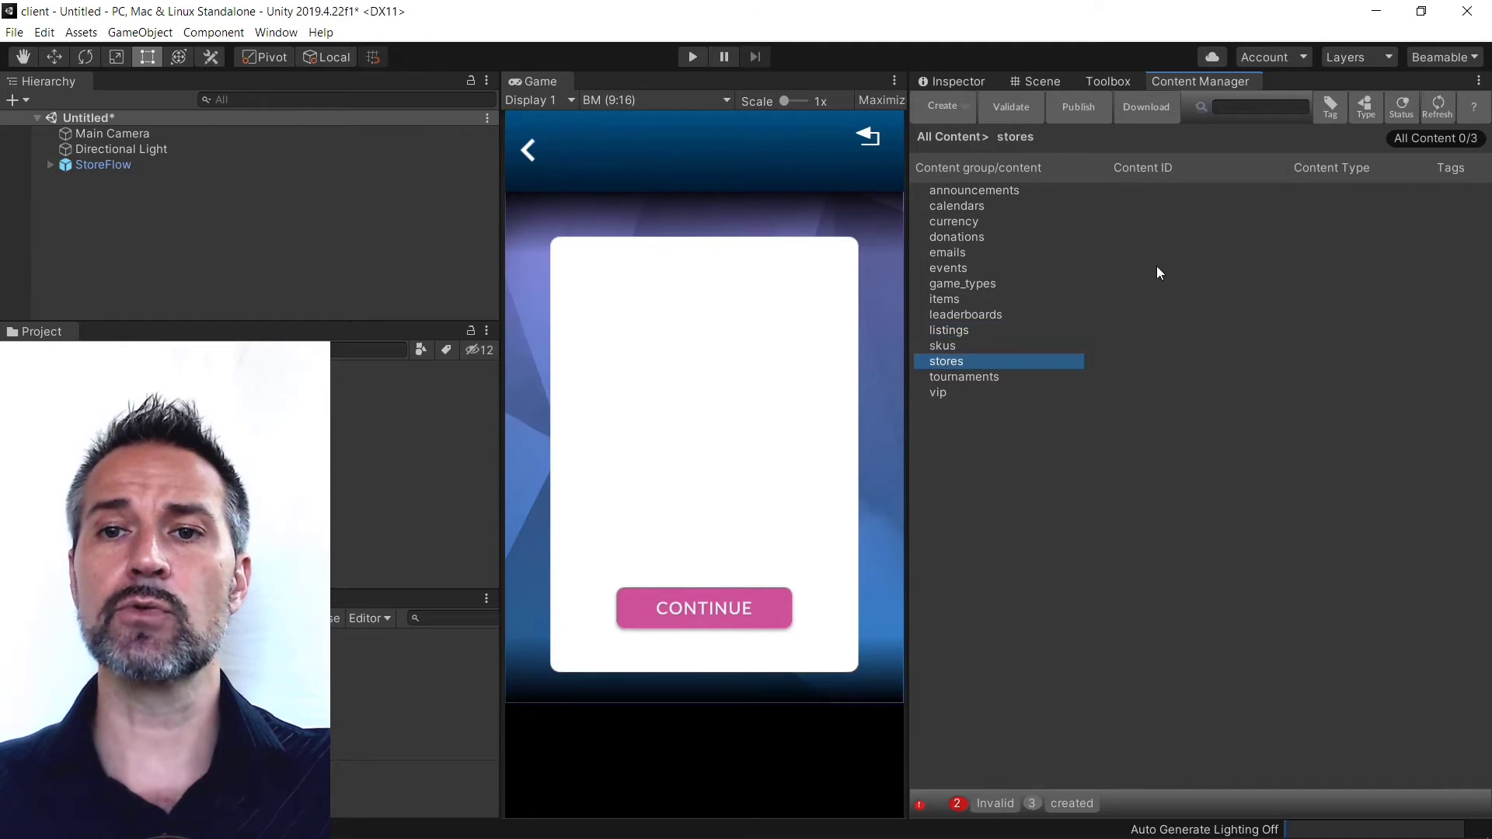
pyautogui.rightClick(1015, 361)
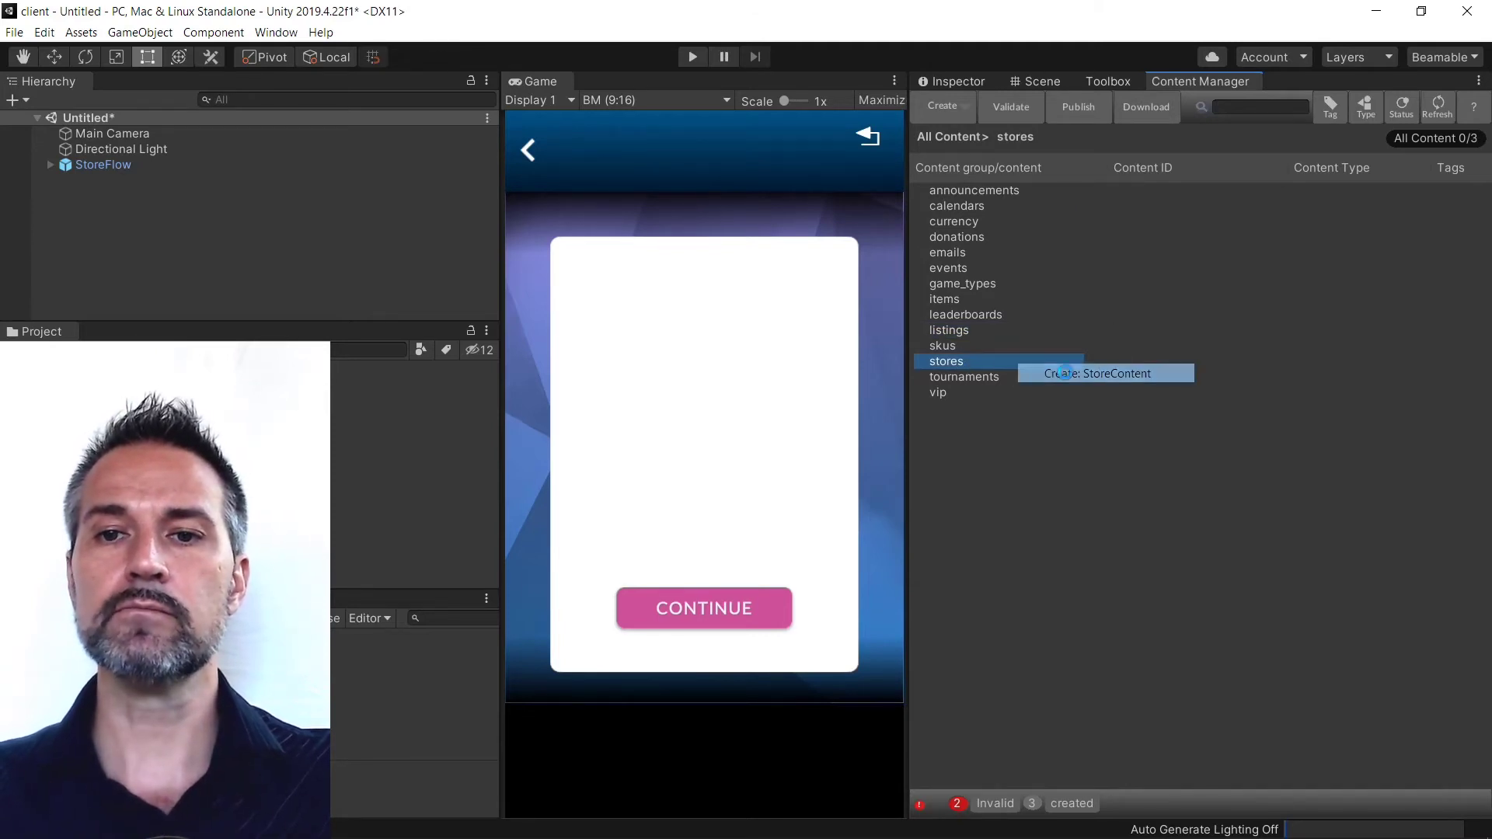
pyautogui.click(1120, 374)
pyautogui.write('S')
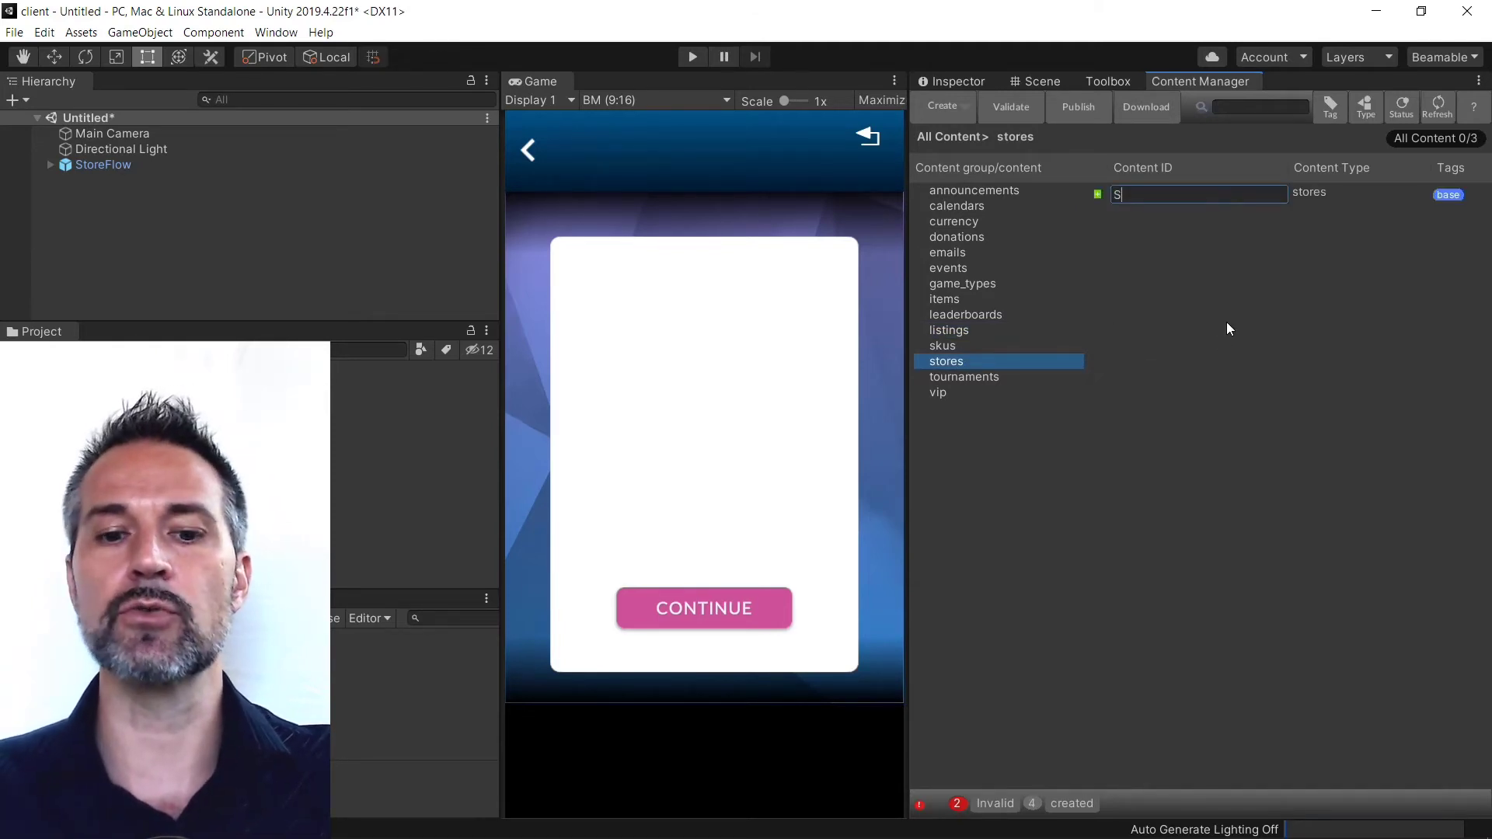
pyautogui.write('tore01')
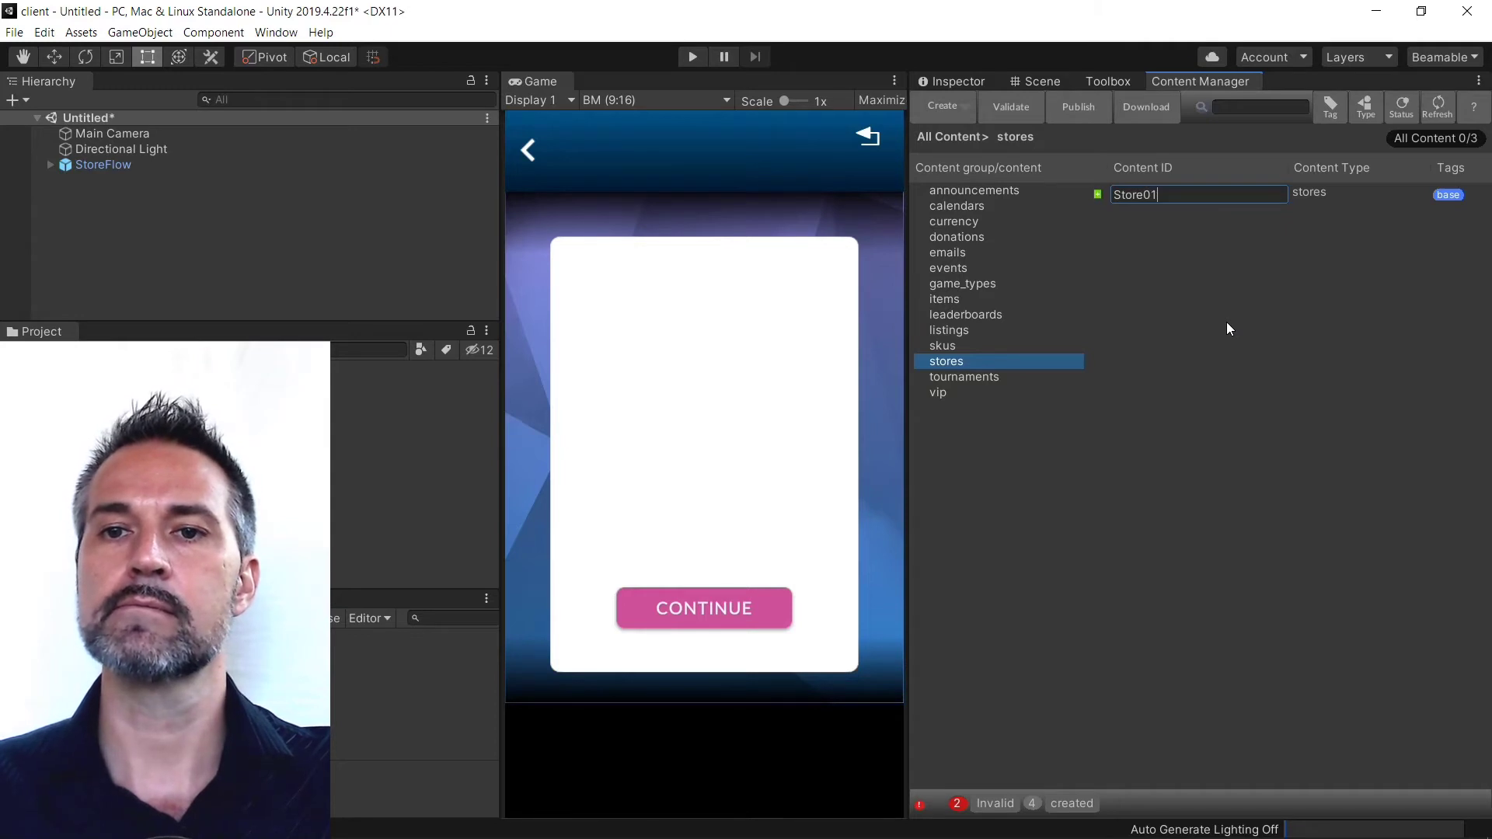
pyautogui.press('Return')
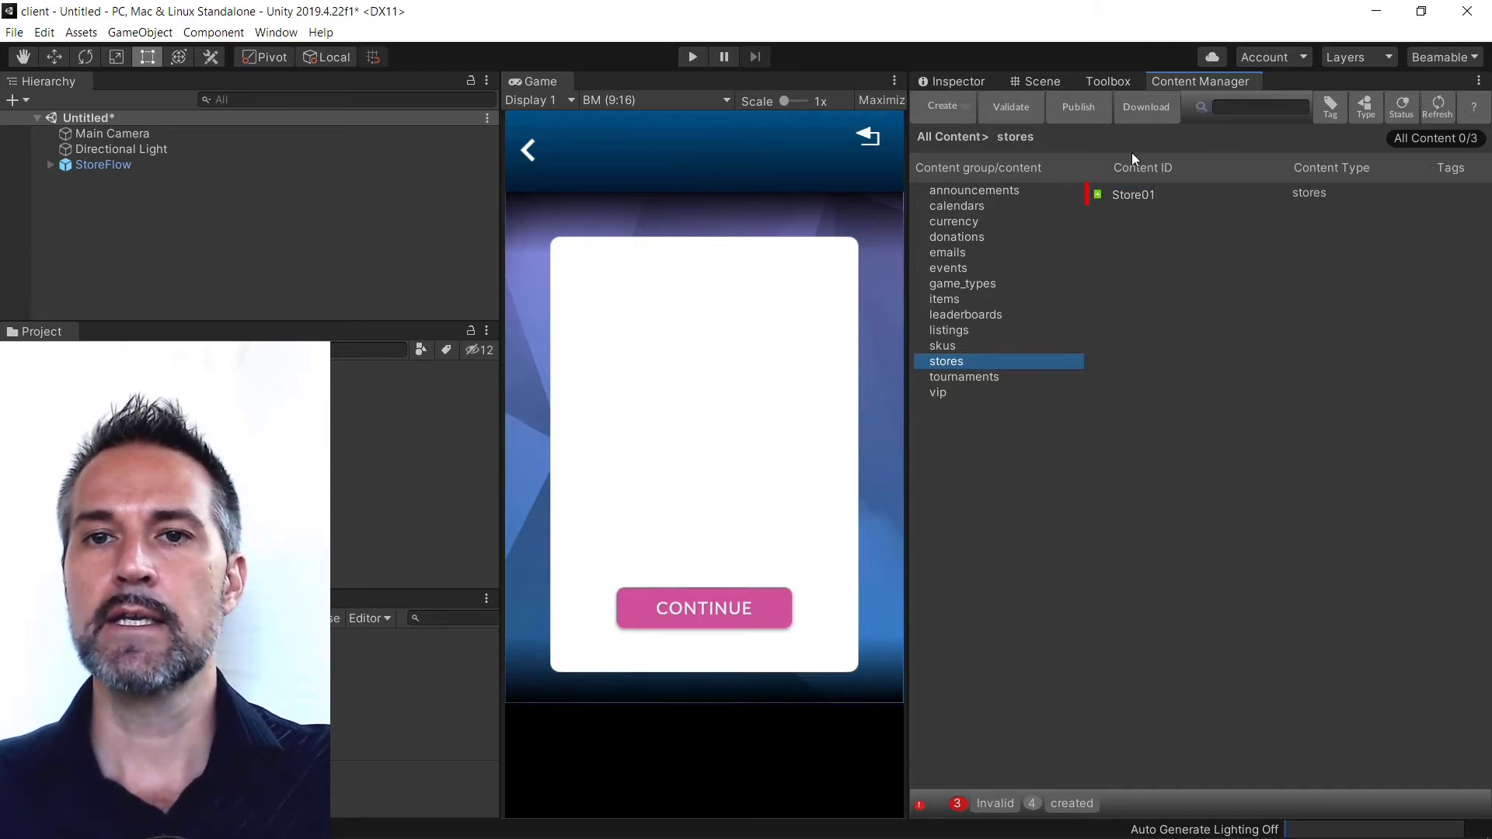
# Dock the Inspector beside the Game view and show the properties of Store01 in it
pyautogui.click(955, 81)
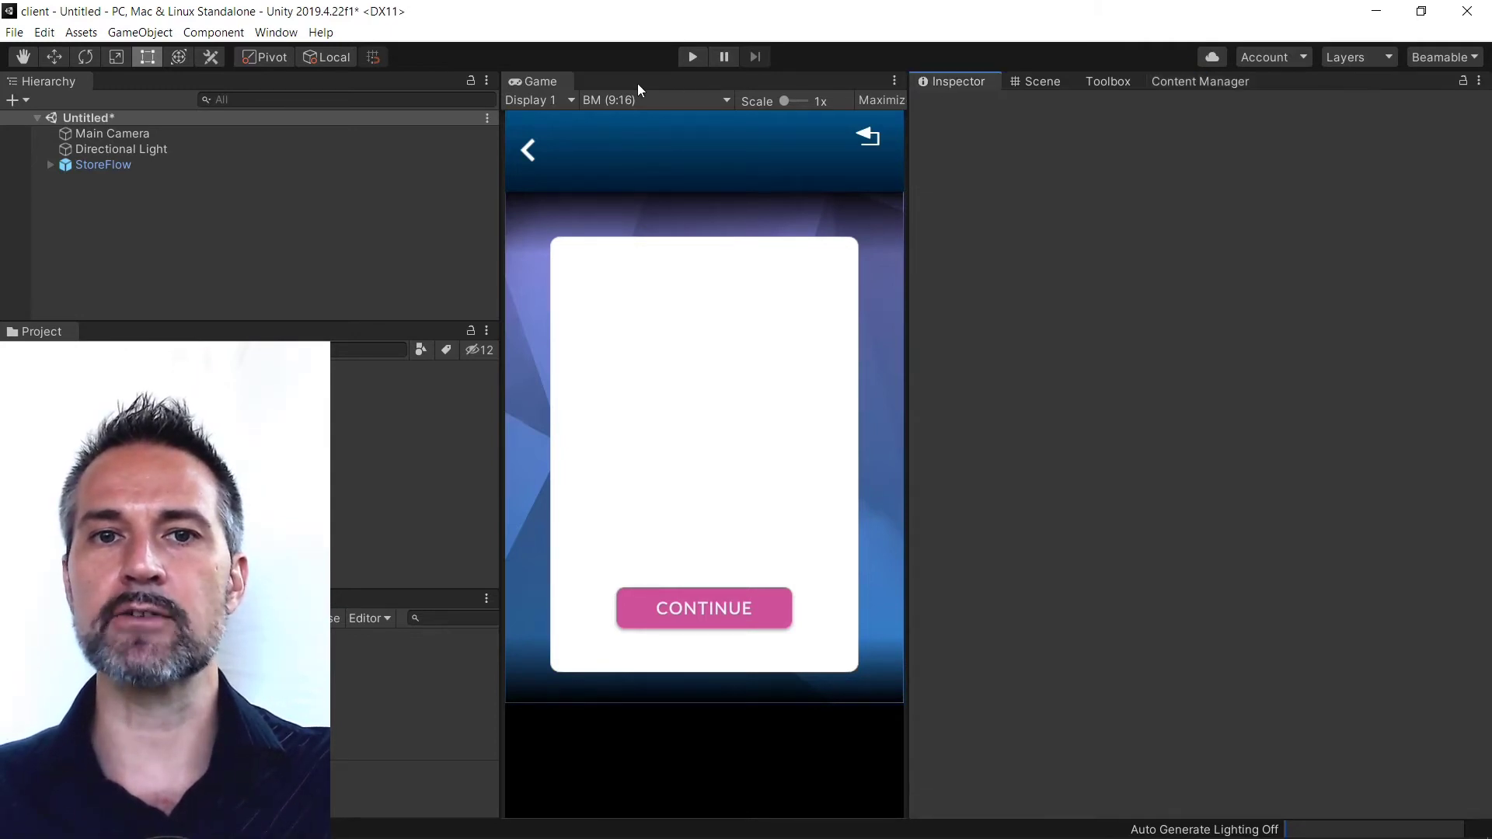
pyautogui.moveTo(937, 83); pyautogui.dragTo(681, 100)
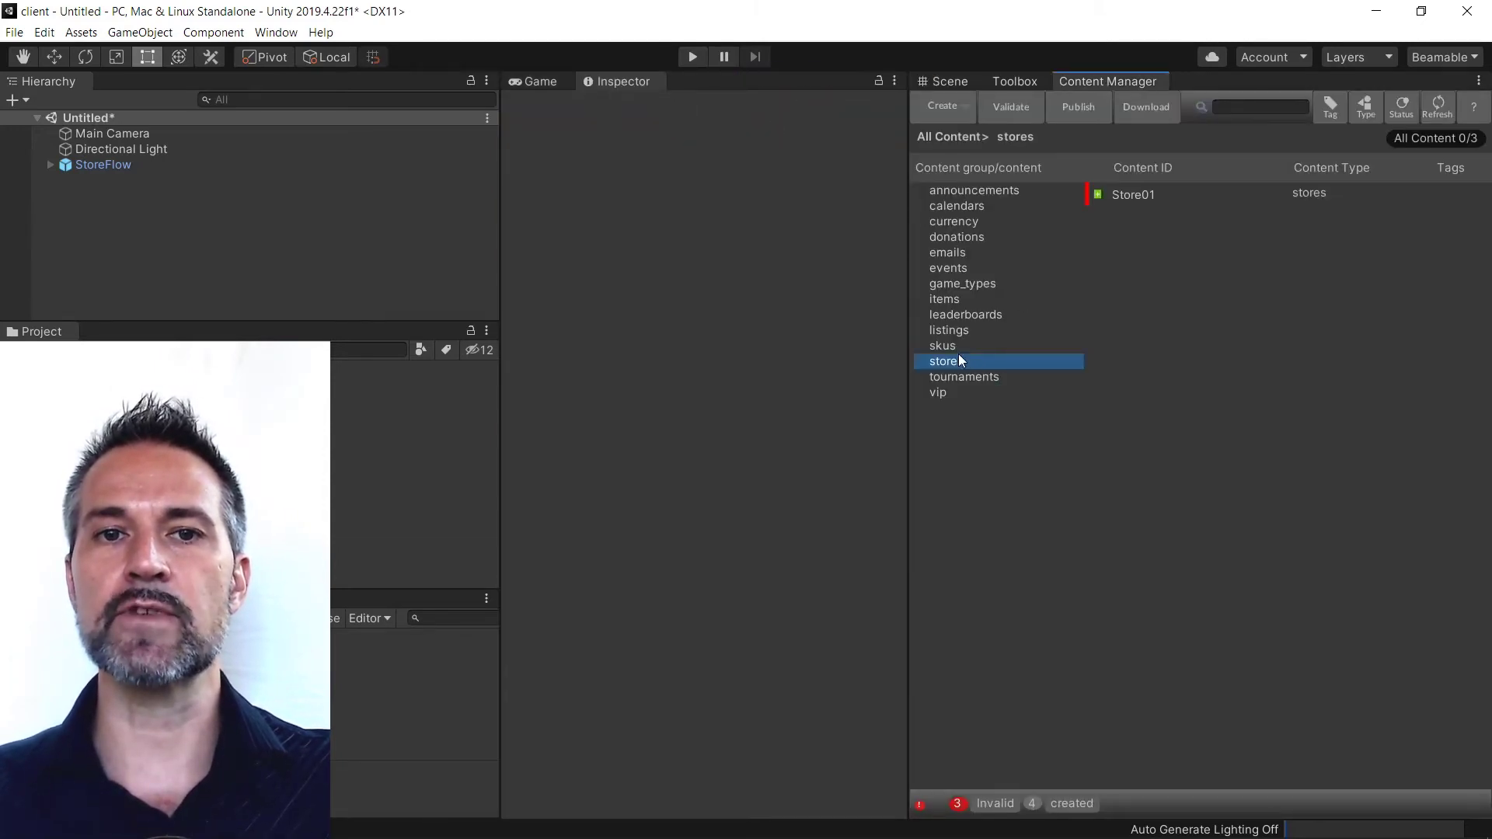
pyautogui.click(1135, 194)
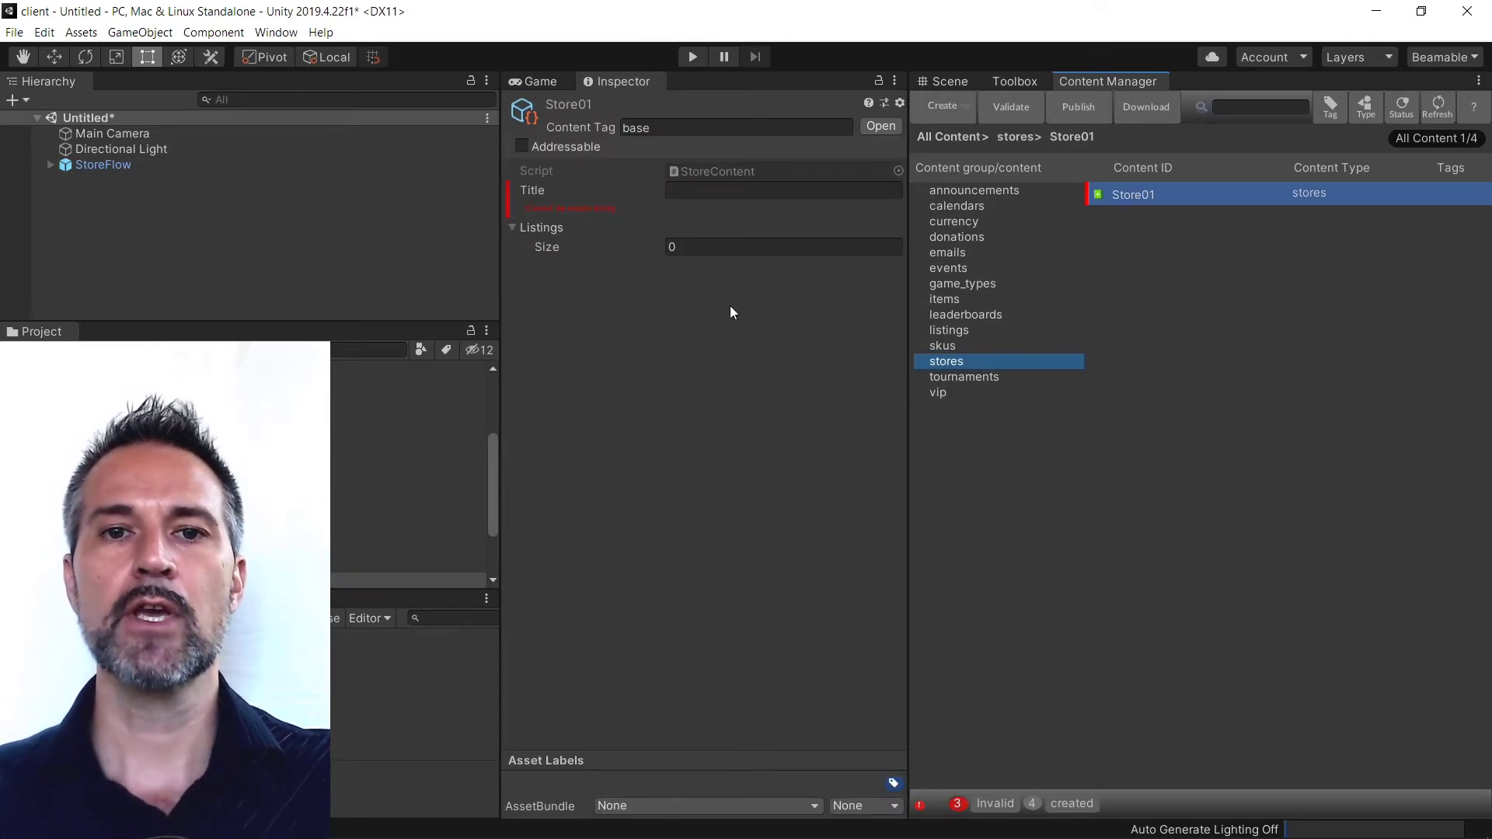
# Set Store01's title to Store and give it one listing, WeaponsListing
pyautogui.click(730, 190)
pyautogui.write('Store')
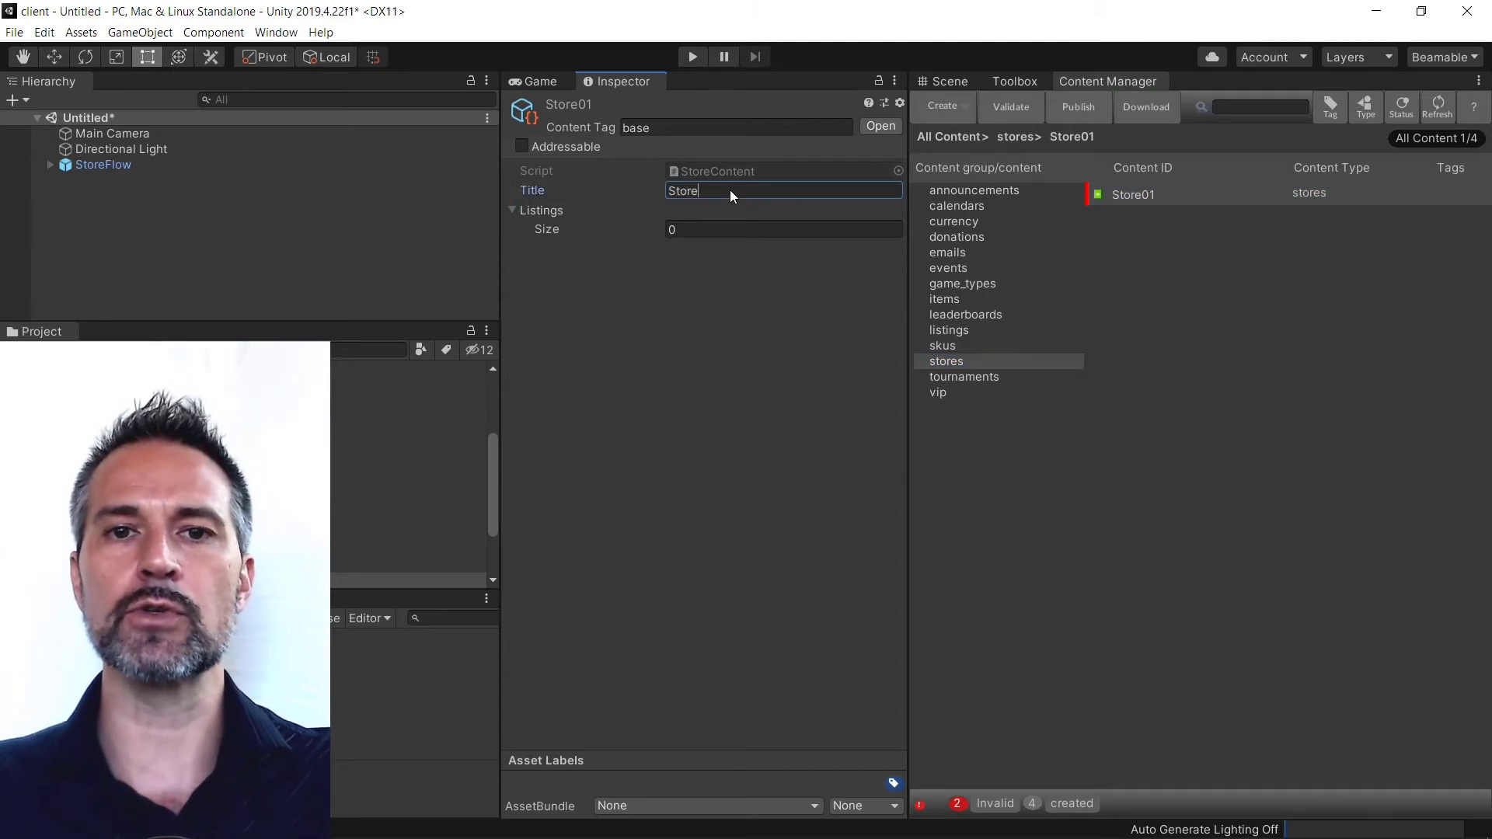
pyautogui.click(684, 229)
pyautogui.write('1')
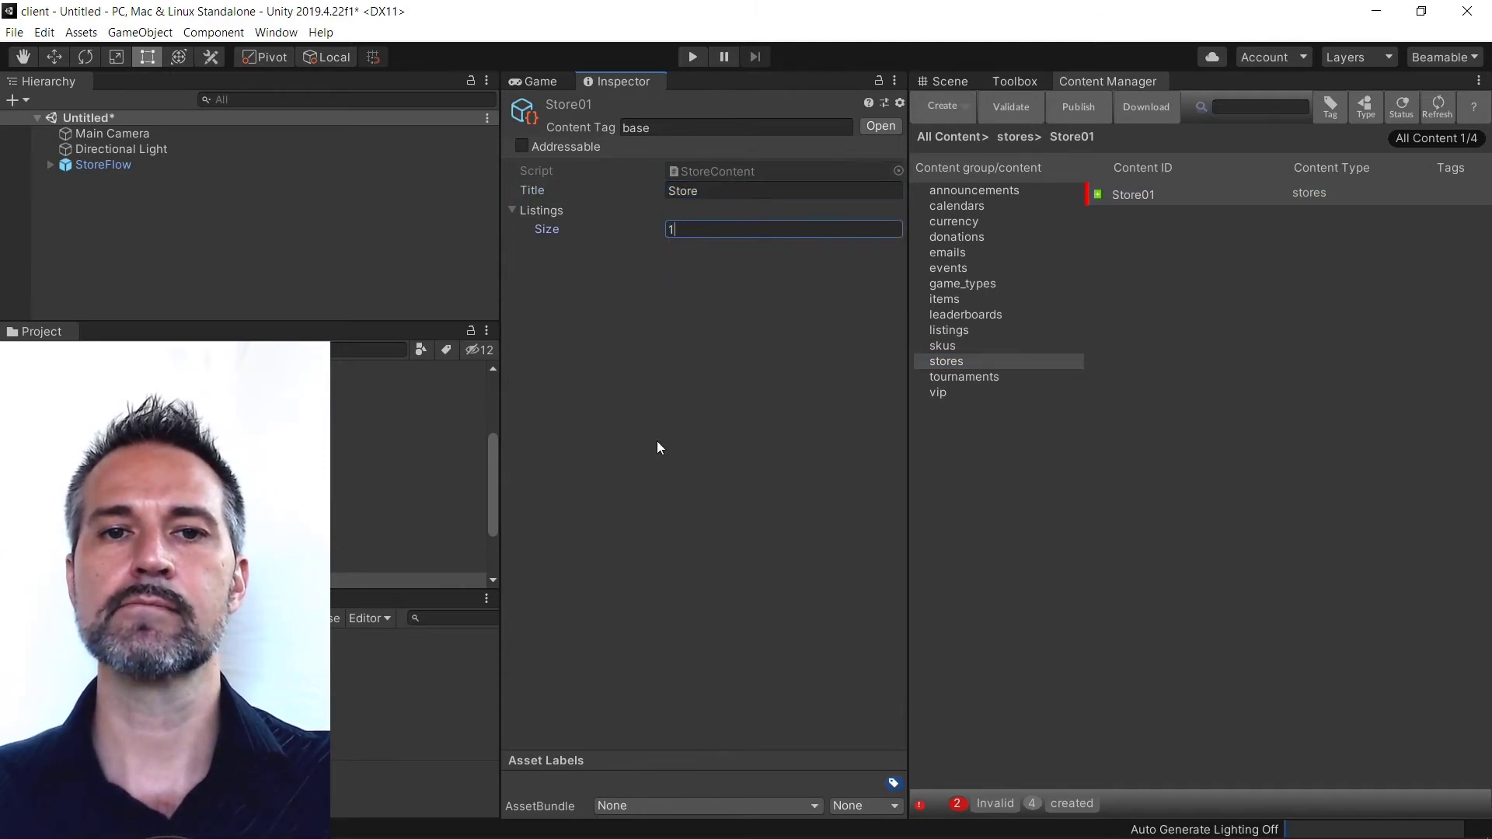
pyautogui.press('Return')
pyautogui.click(712, 249)
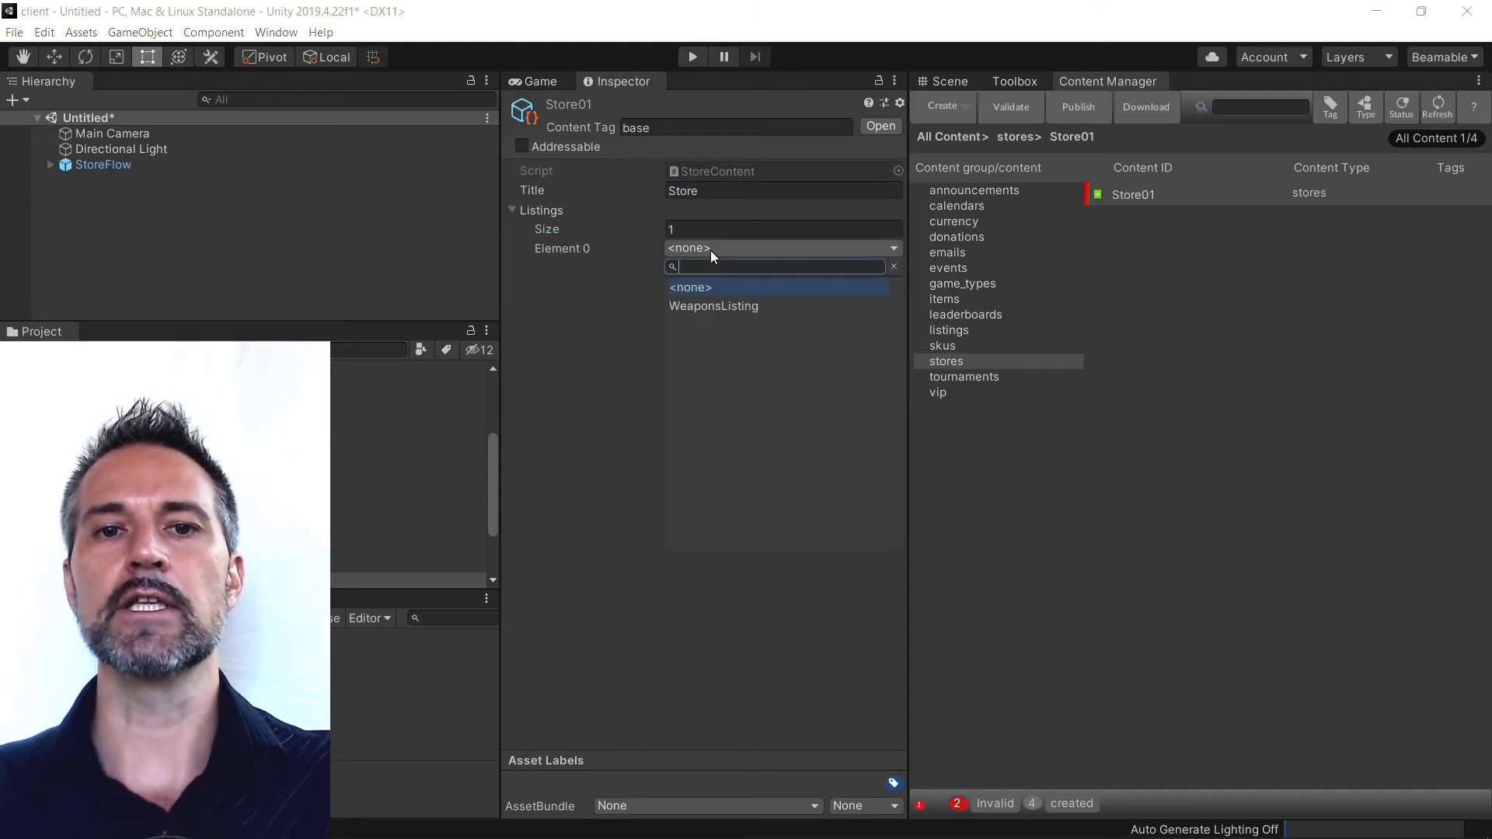
pyautogui.click(709, 306)
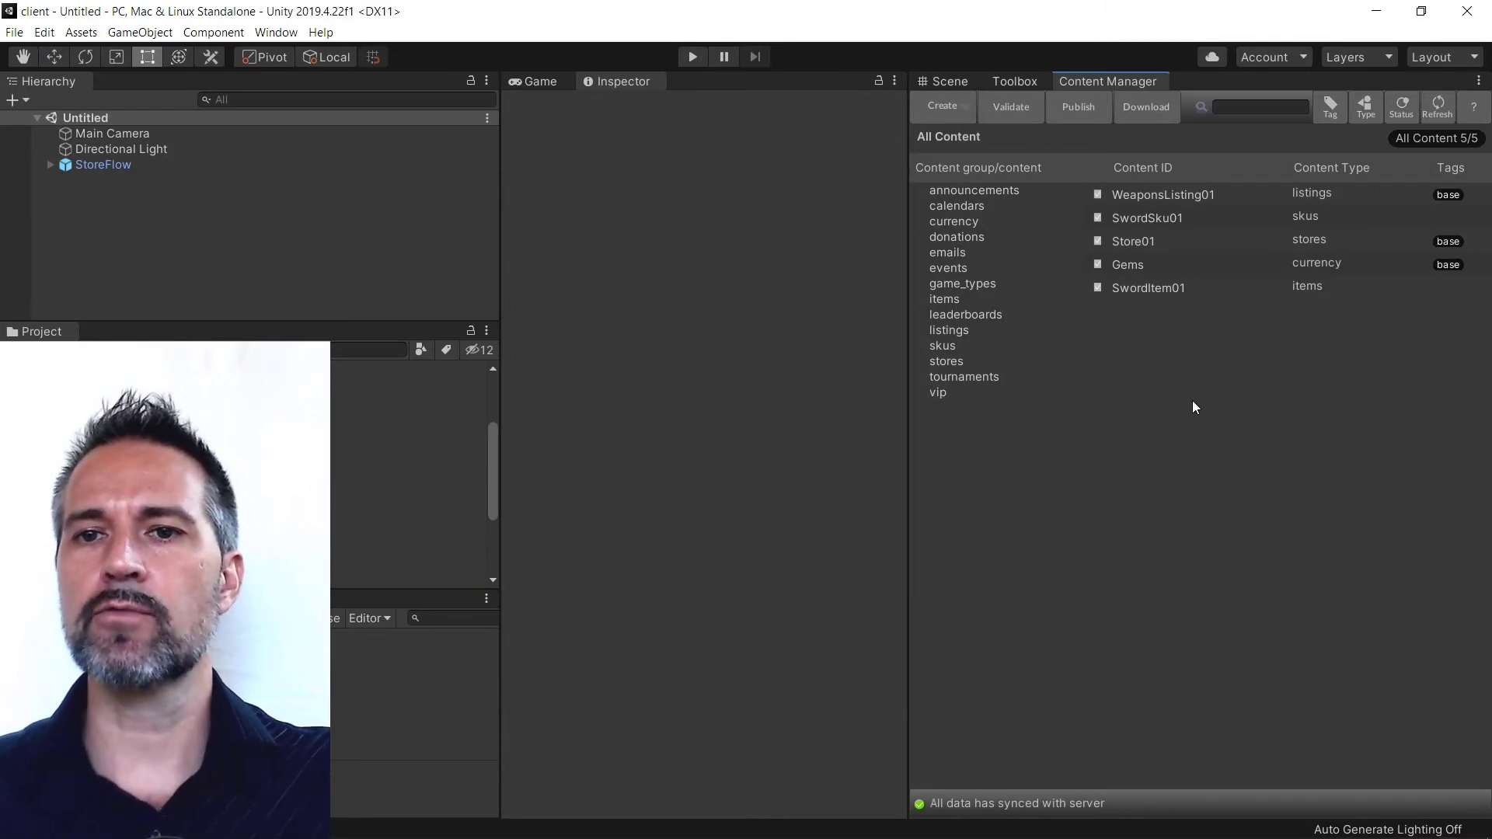
# Show the properties of SwordItem01 and check which assets are available for its icon
pyautogui.click(1136, 289)
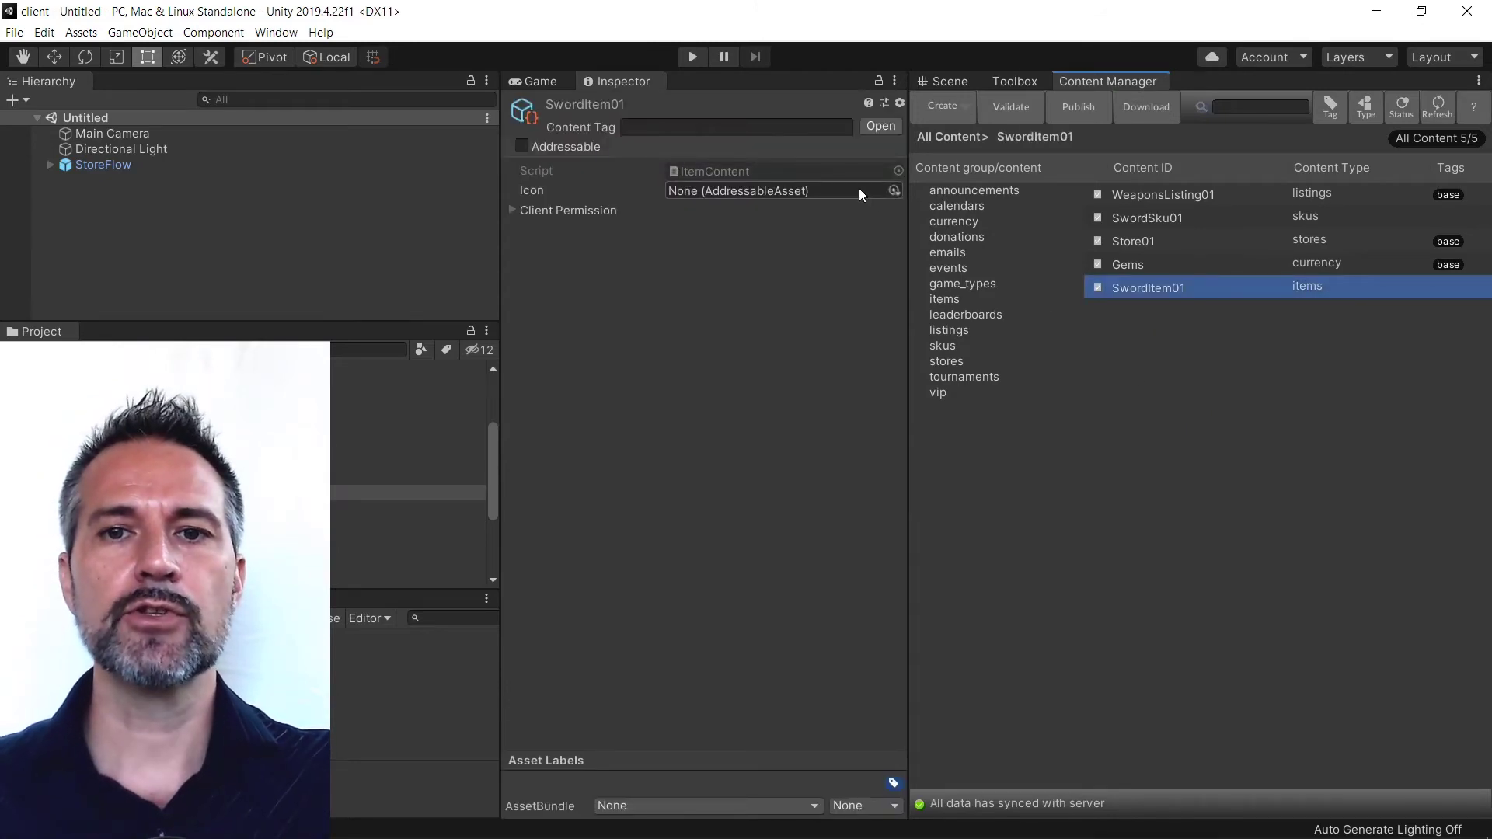
pyautogui.click(894, 190)
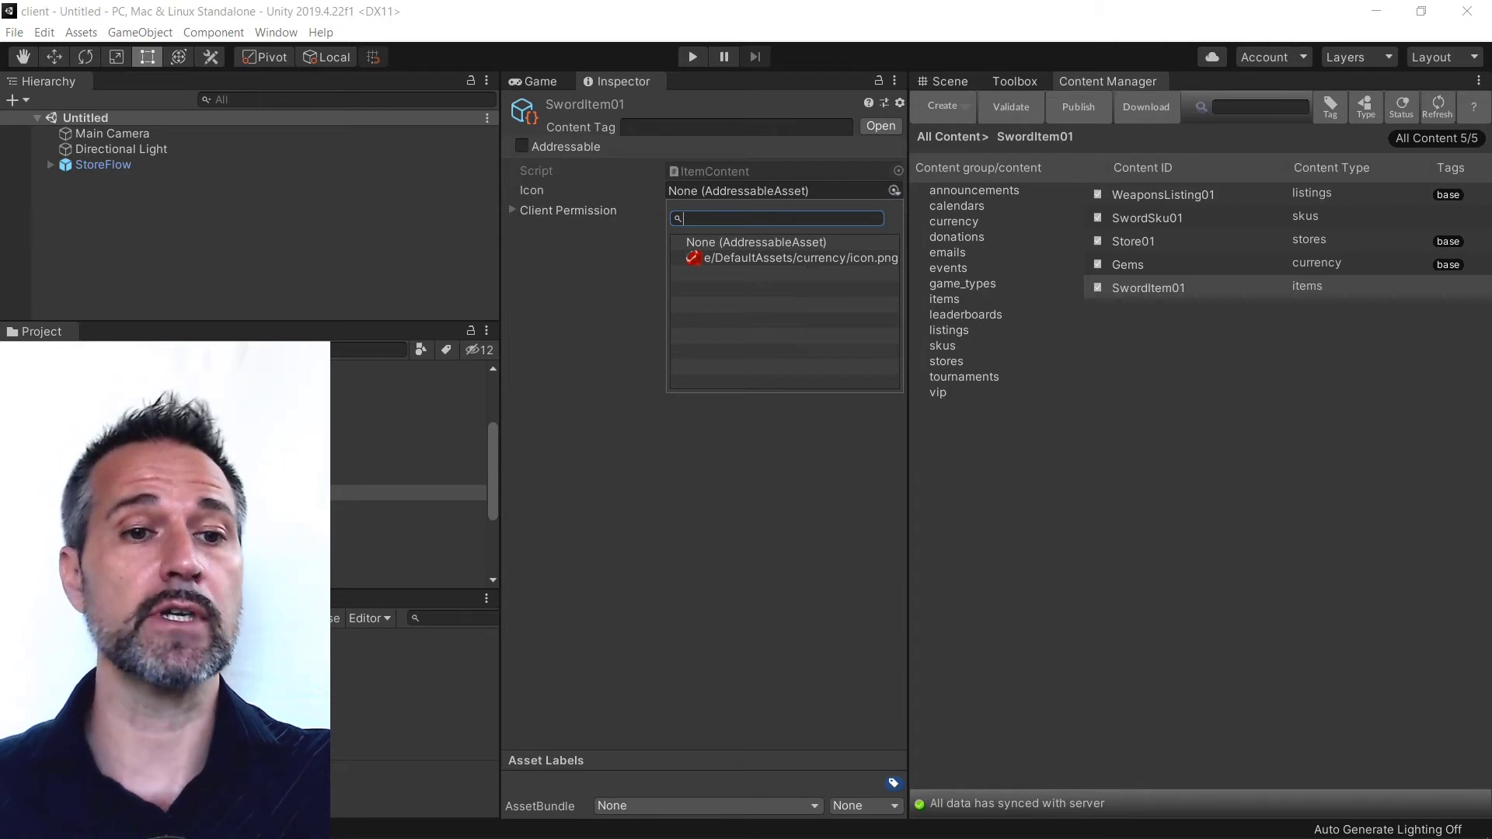
pyautogui.click(233, 466)
# Import Knife.png and Sword.png from the Beamable Examples folder into the project's assets
pyautogui.scroll(3, 233, 466)
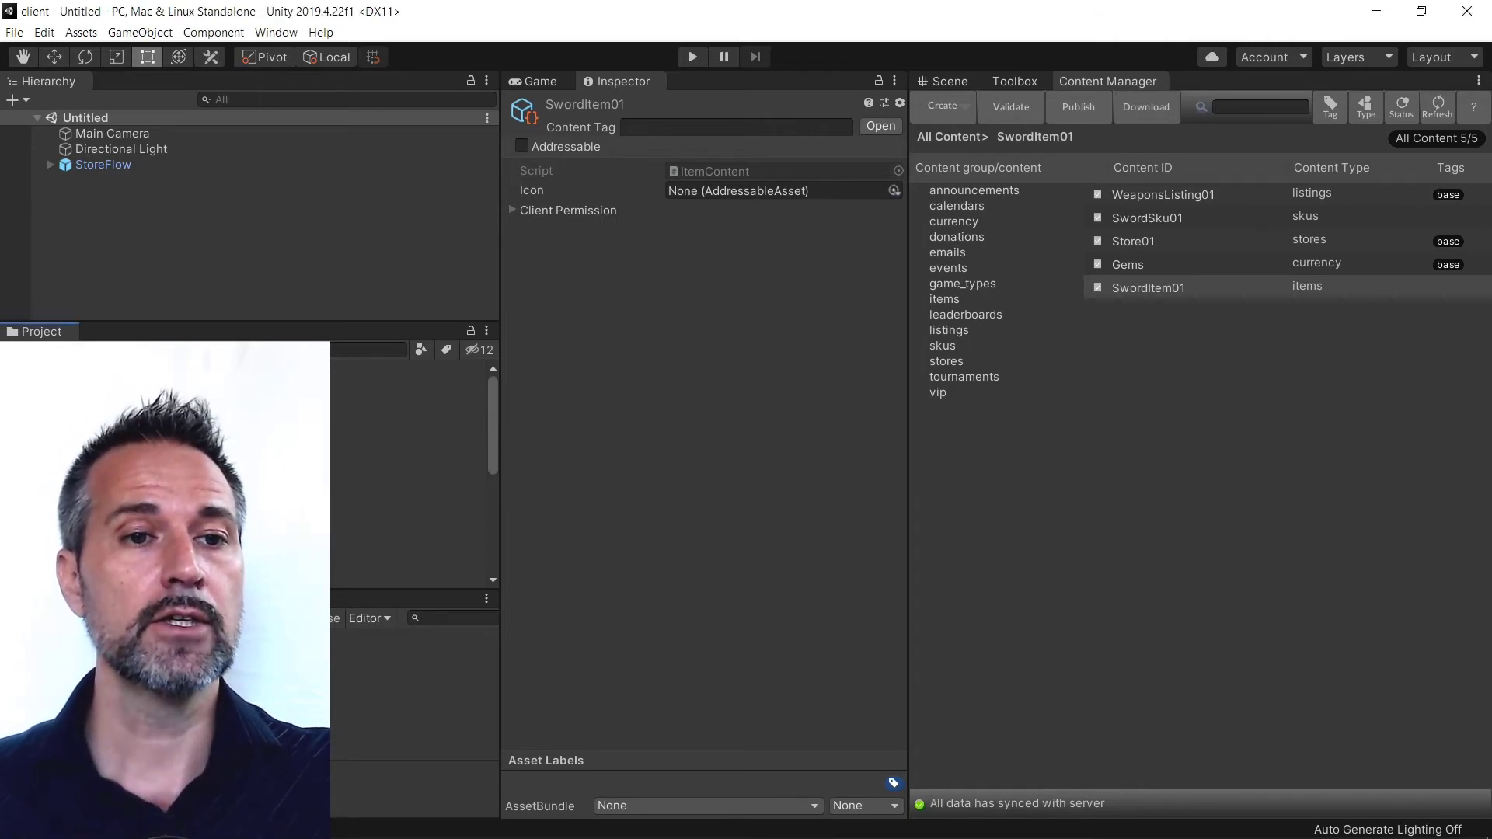
pyautogui.click(11, 375)
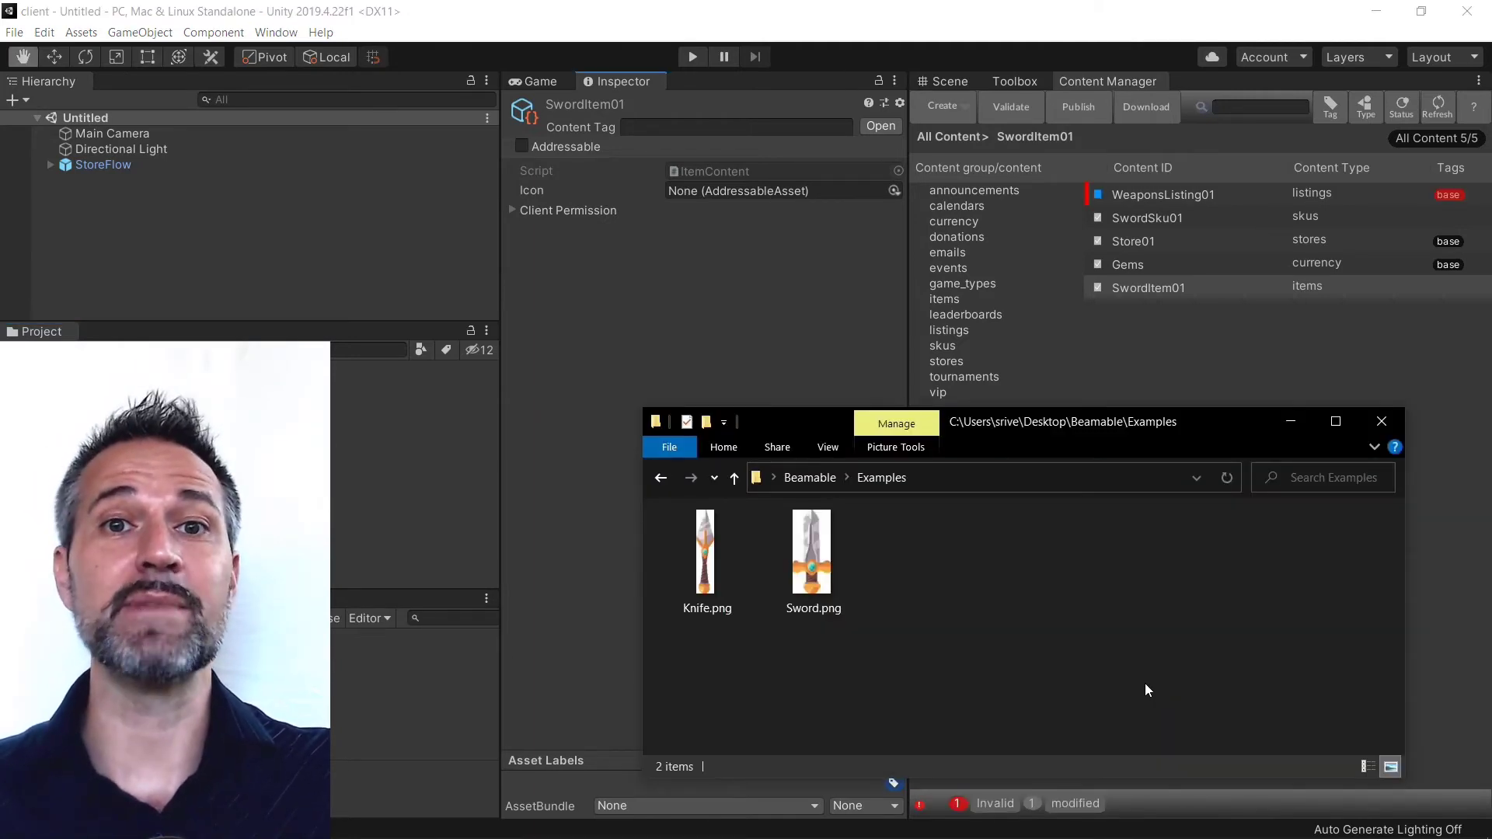
pyautogui.click(812, 556)
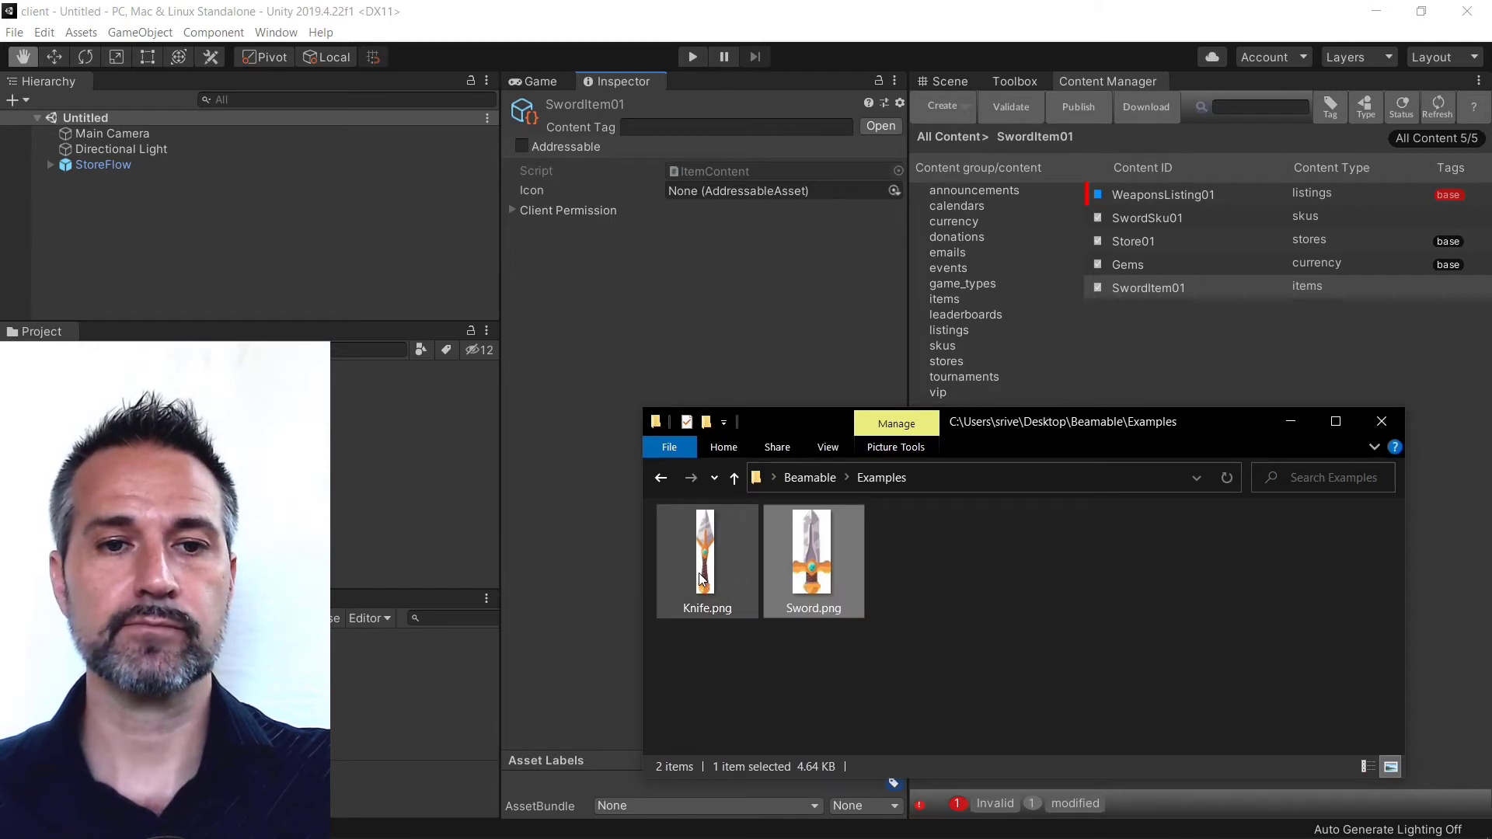
pyautogui.keyDown('ctrl'); pyautogui.click(702, 561); pyautogui.keyUp('ctrl')
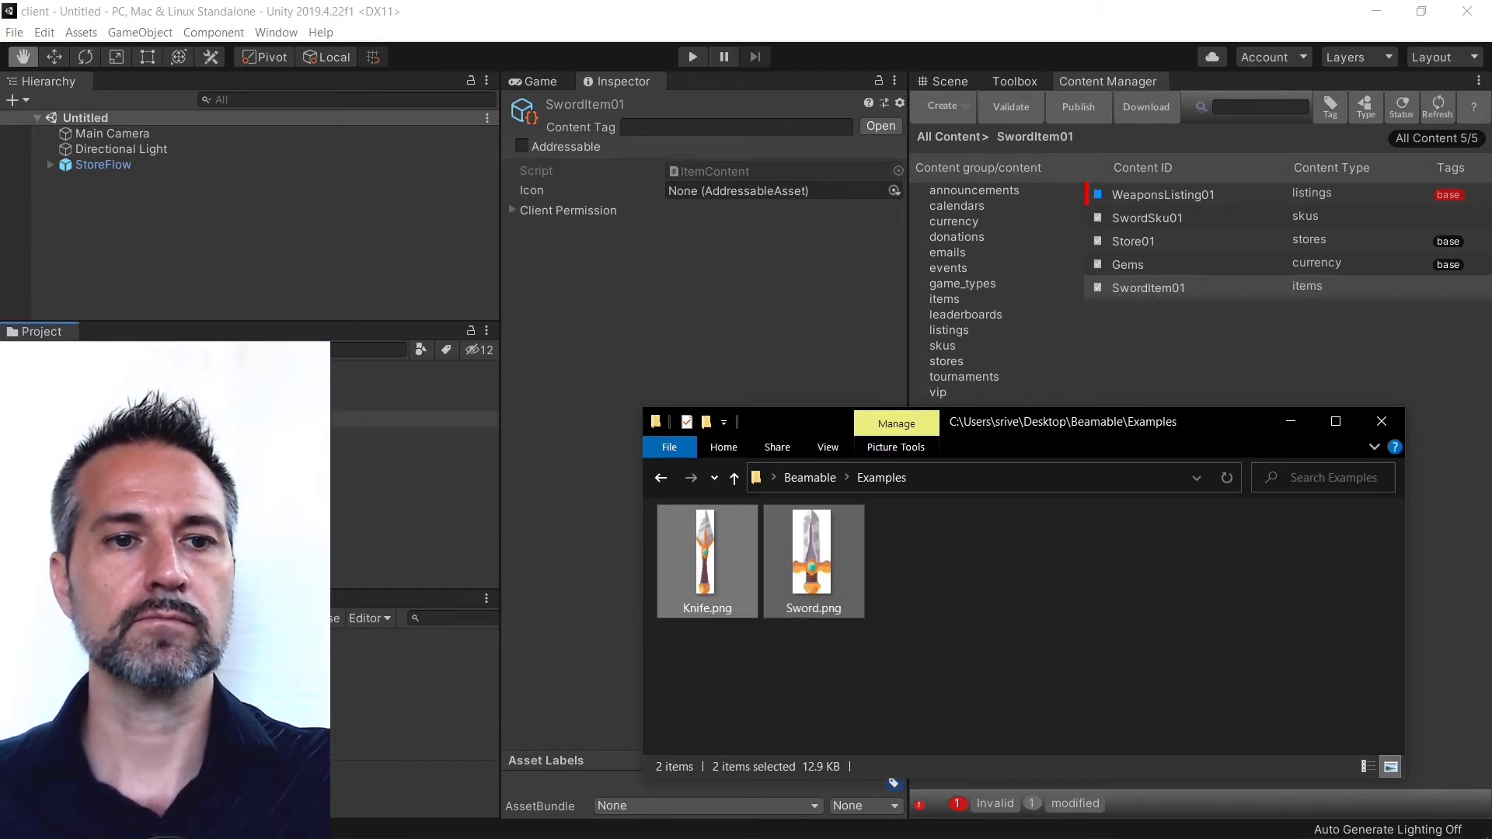
pyautogui.moveTo(187, 419); pyautogui.dragTo(186, 481)
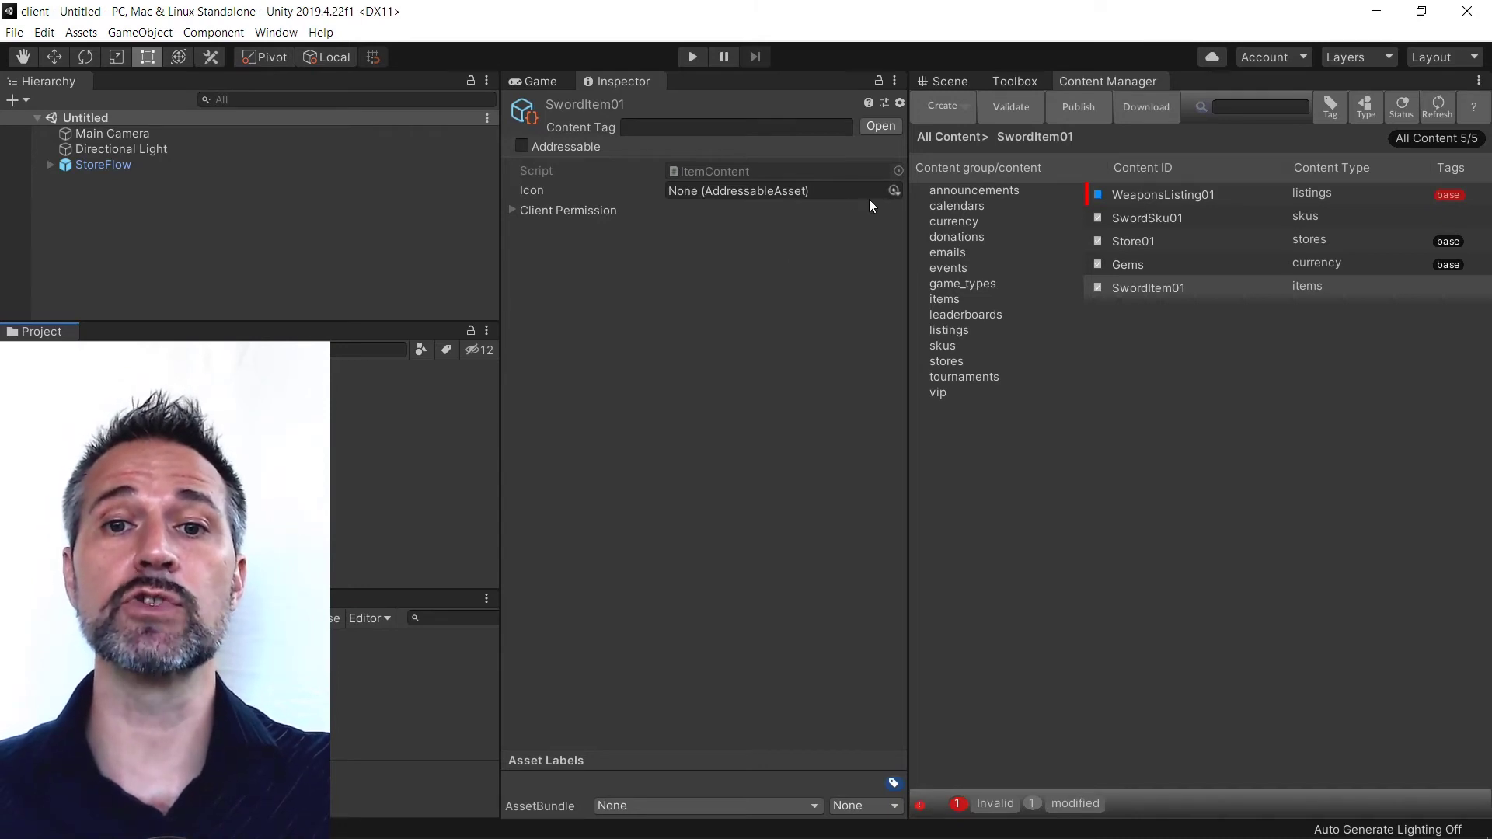
# Assign the imported sword image as SwordItem01's icon, using its Sword sprite
pyautogui.click(894, 191)
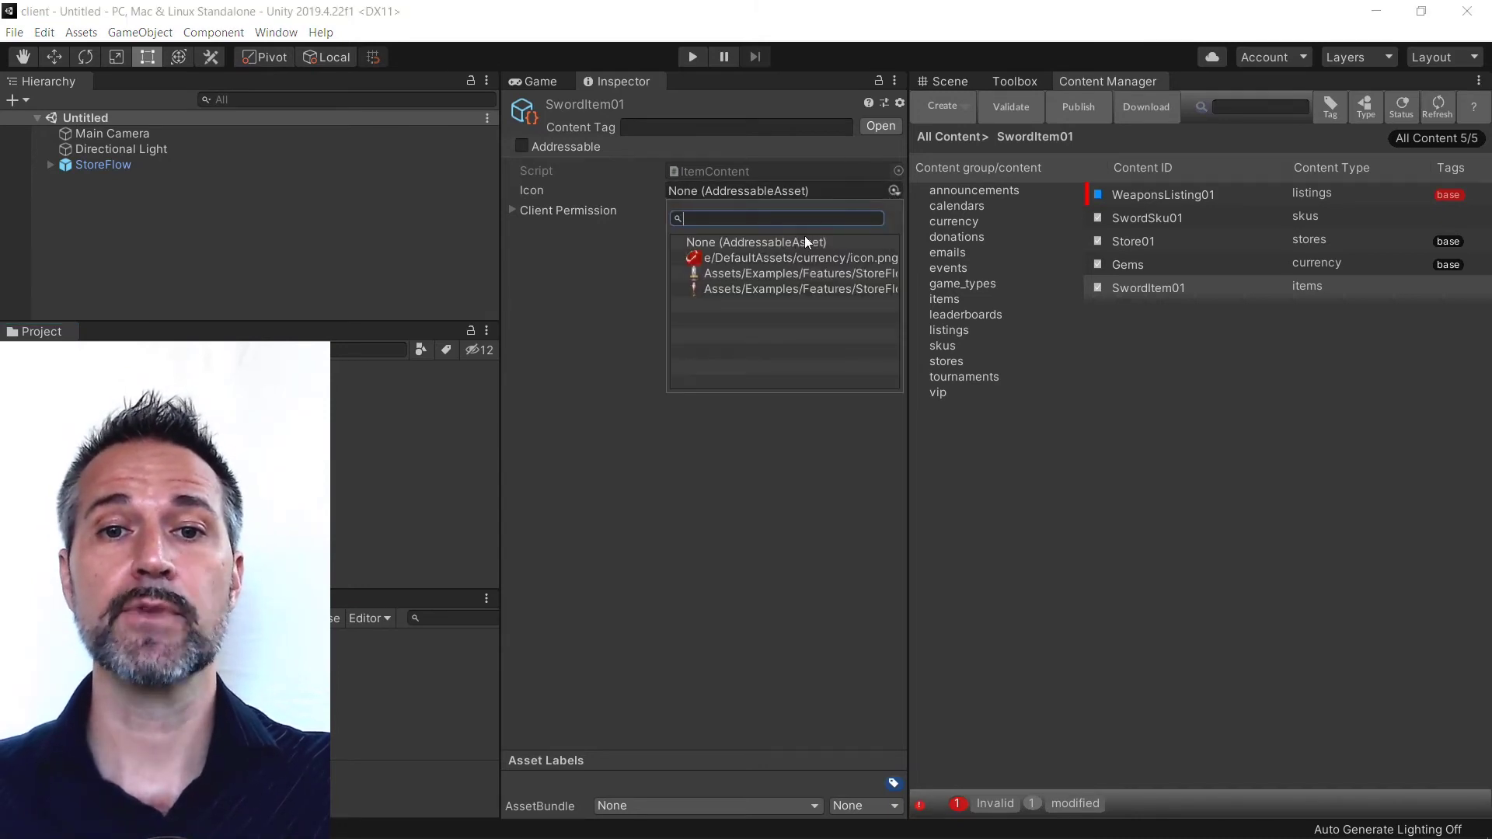
pyautogui.click(771, 273)
pyautogui.click(894, 191)
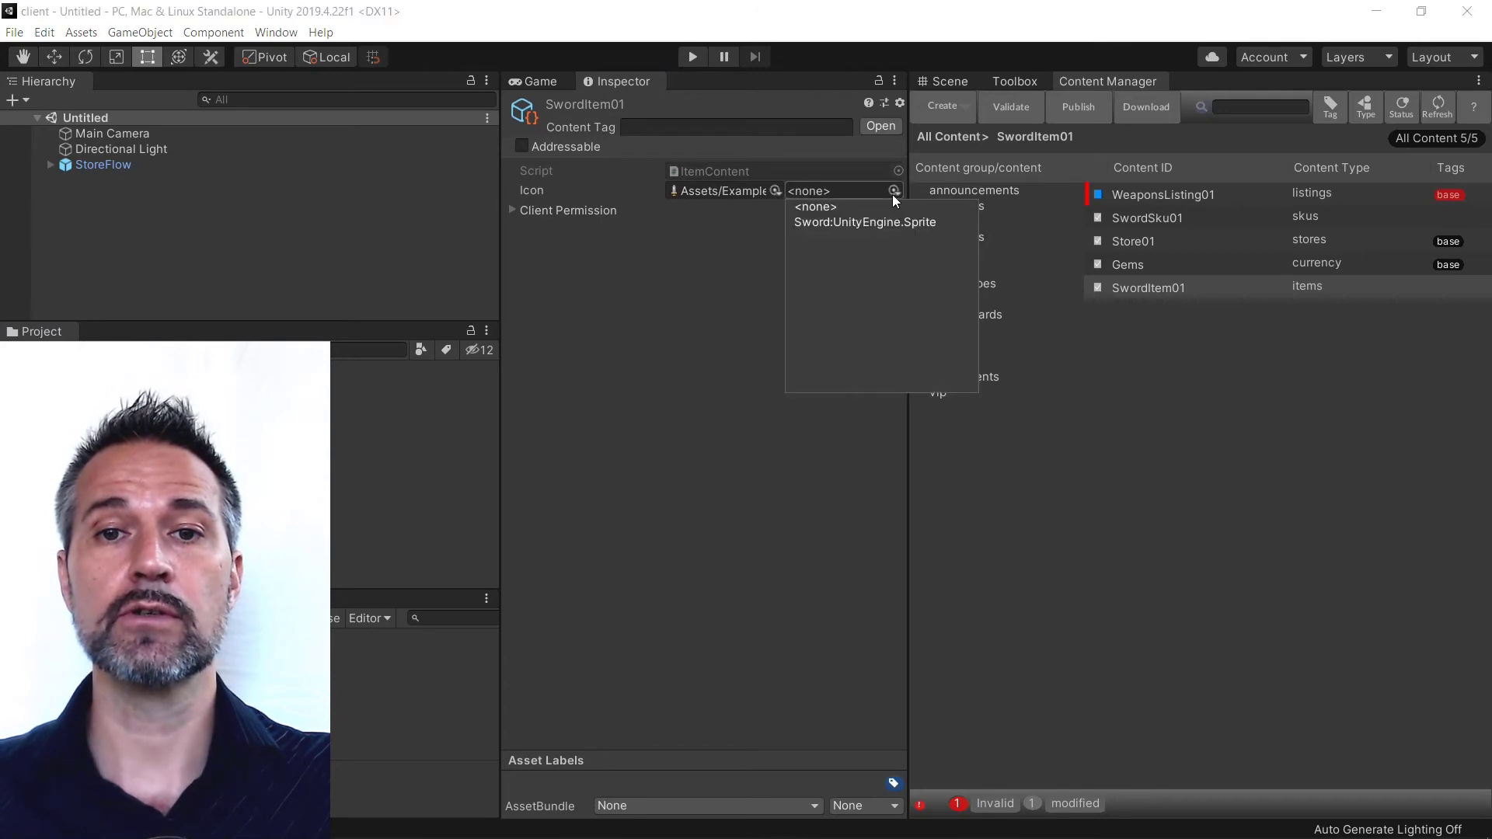
pyautogui.click(855, 222)
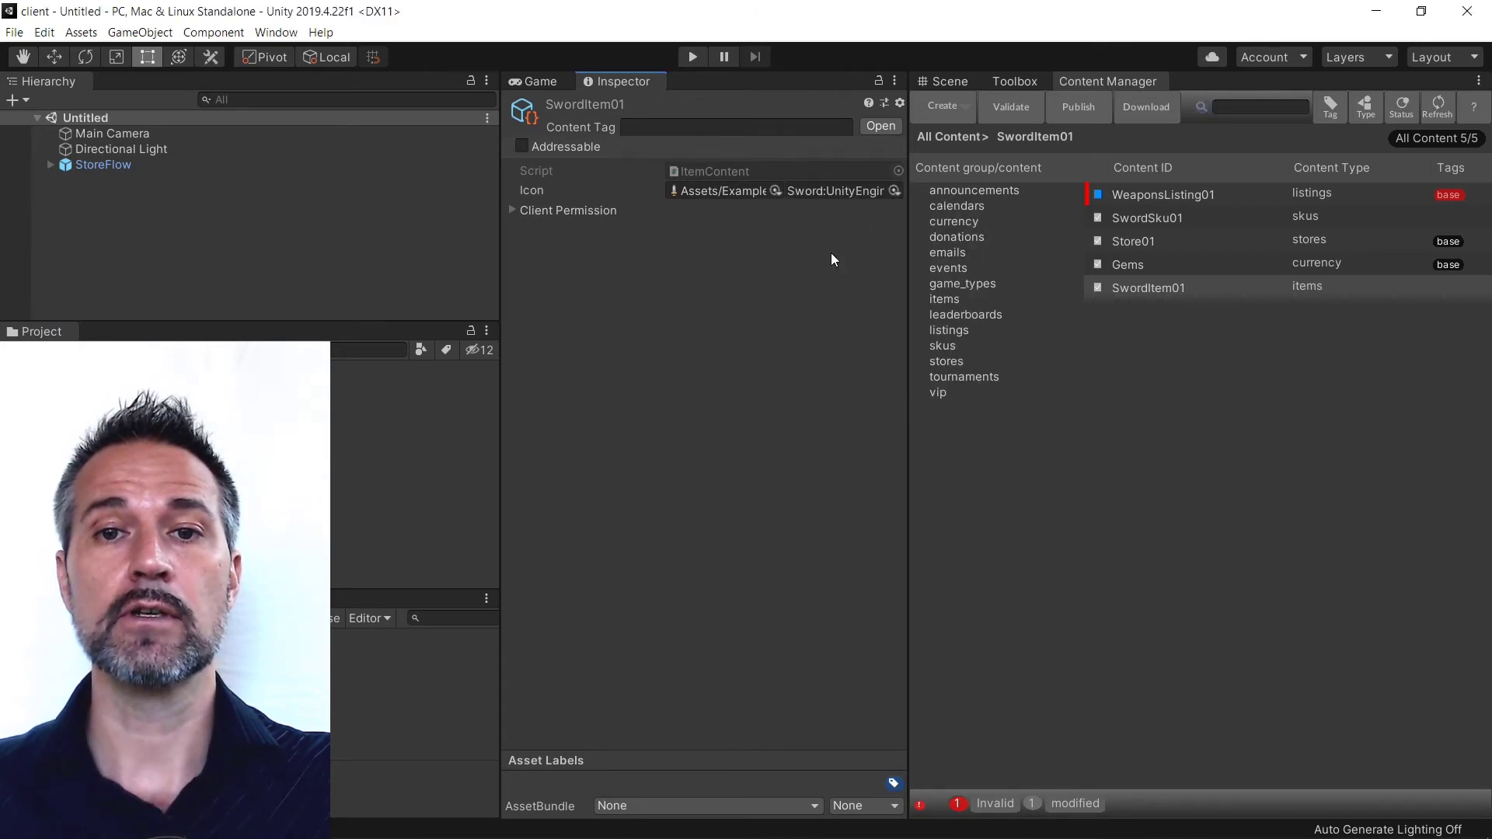
# Enable the Write Self client permission for SwordItem01
pyautogui.click(519, 212)
pyautogui.click(671, 229)
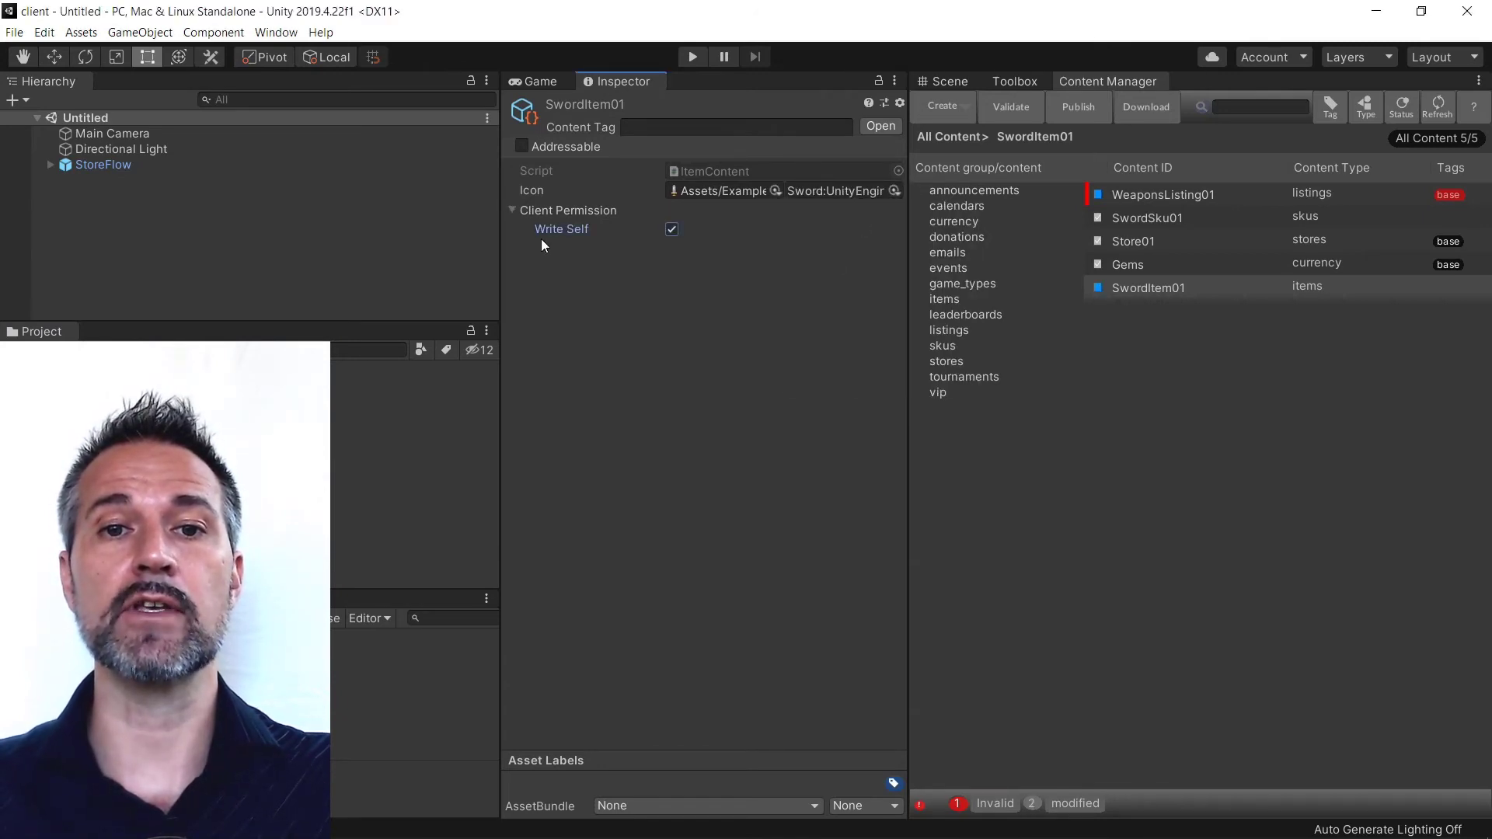
pyautogui.click(511, 210)
pyautogui.click(1241, 488)
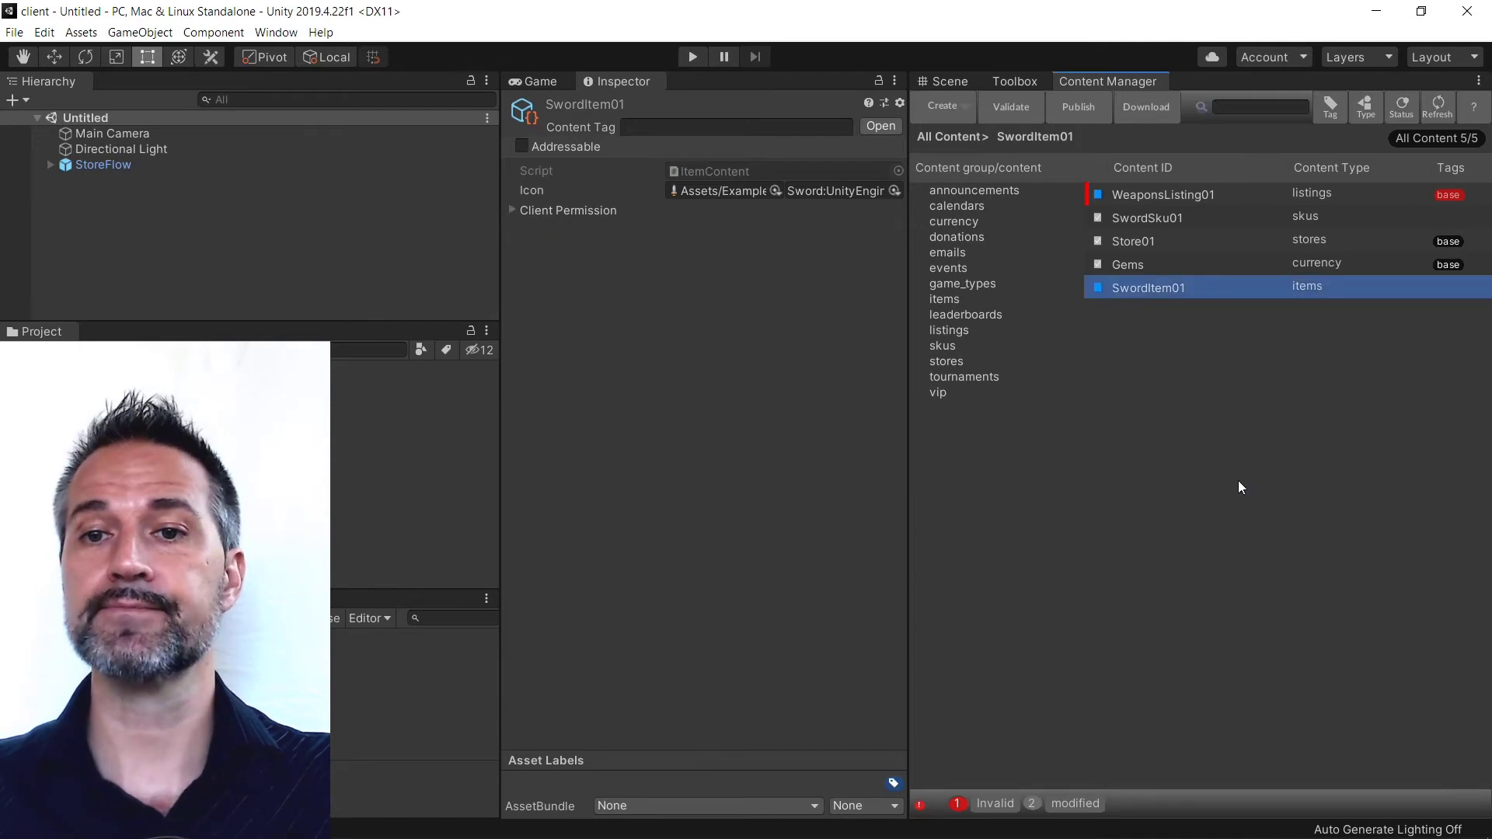
# Examine SwordSku01's description, real price, and Googleplay and Itunes product IDs
pyautogui.click(1155, 220)
pyautogui.click(507, 237)
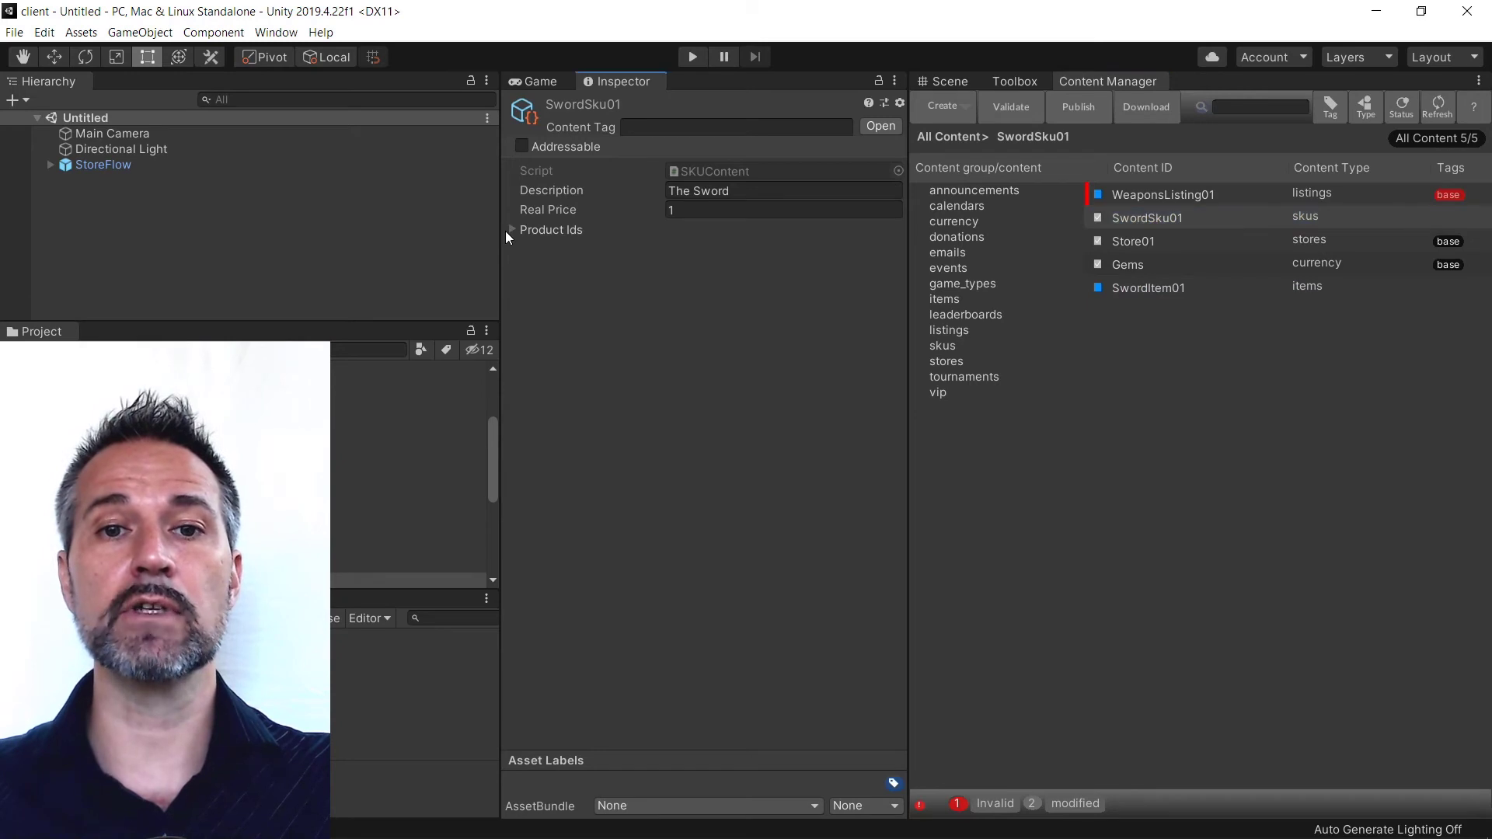
pyautogui.click(511, 232)
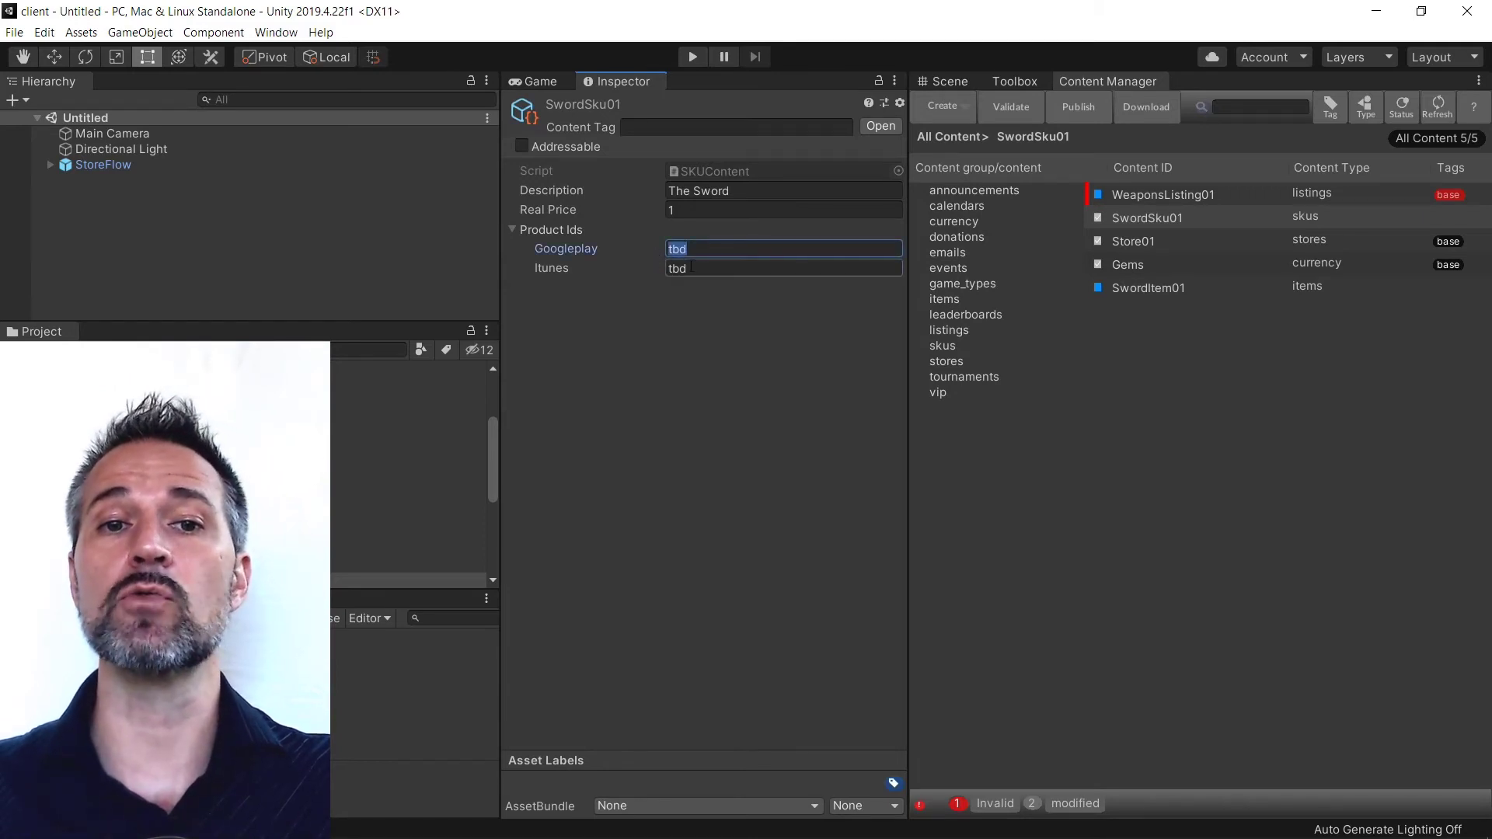
pyautogui.click(726, 268)
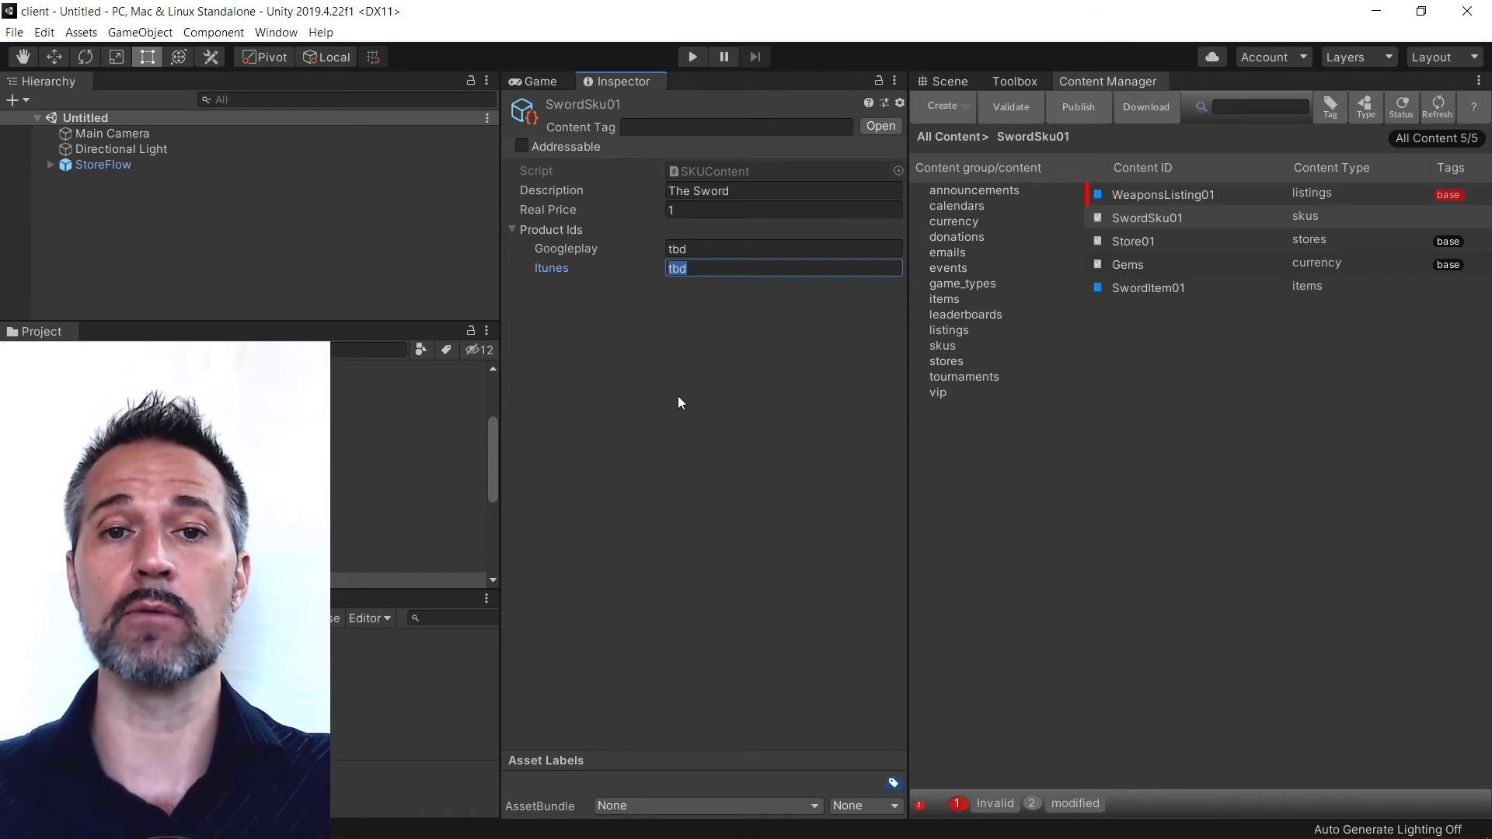
pyautogui.click(513, 230)
pyautogui.click(1215, 424)
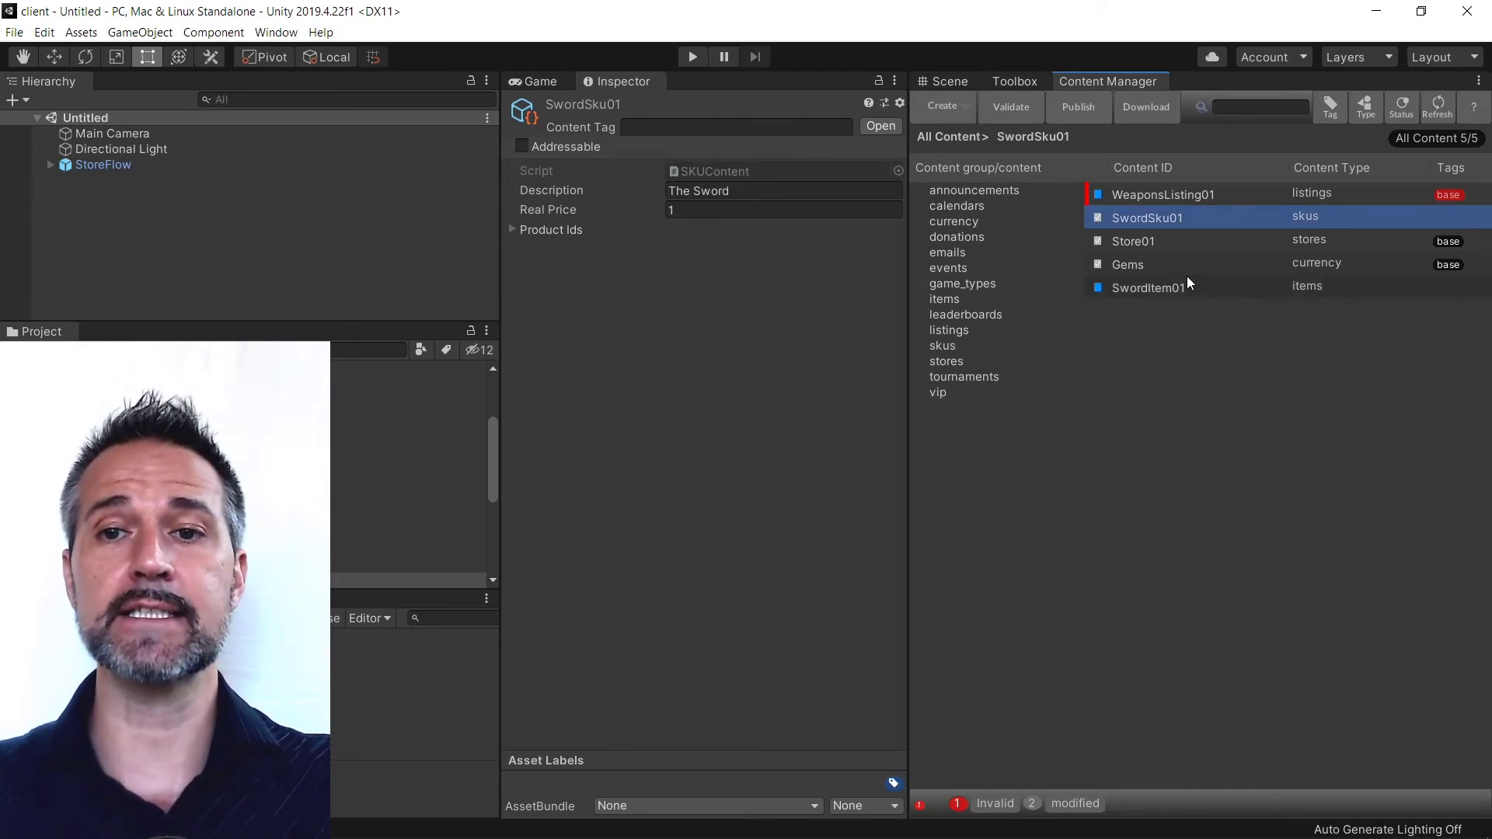
# Set WeaponsListing01's price to type currency, symbol currency.Gems and amount 1
pyautogui.click(1168, 196)
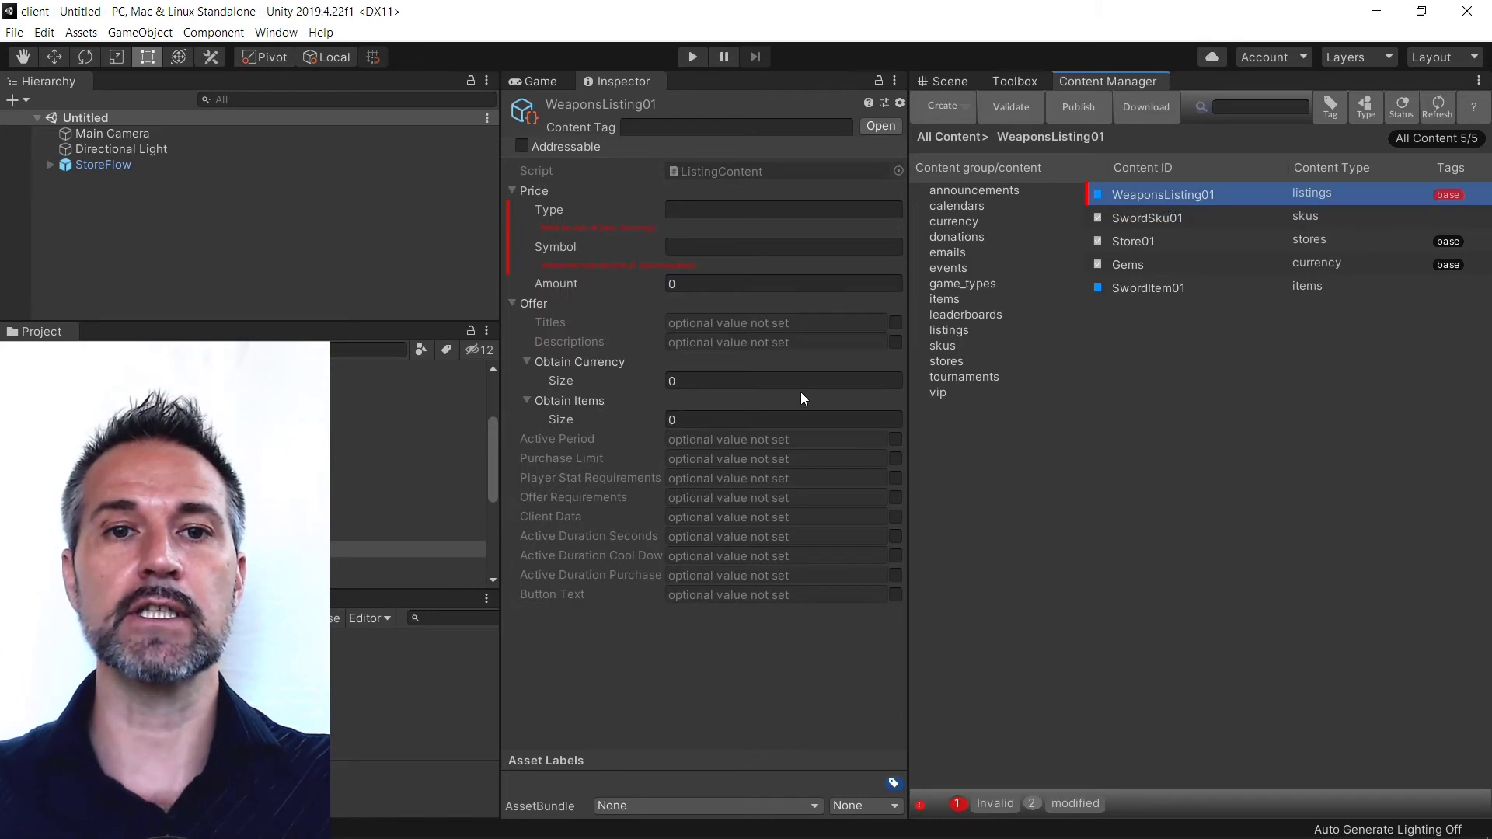
pyautogui.click(715, 210)
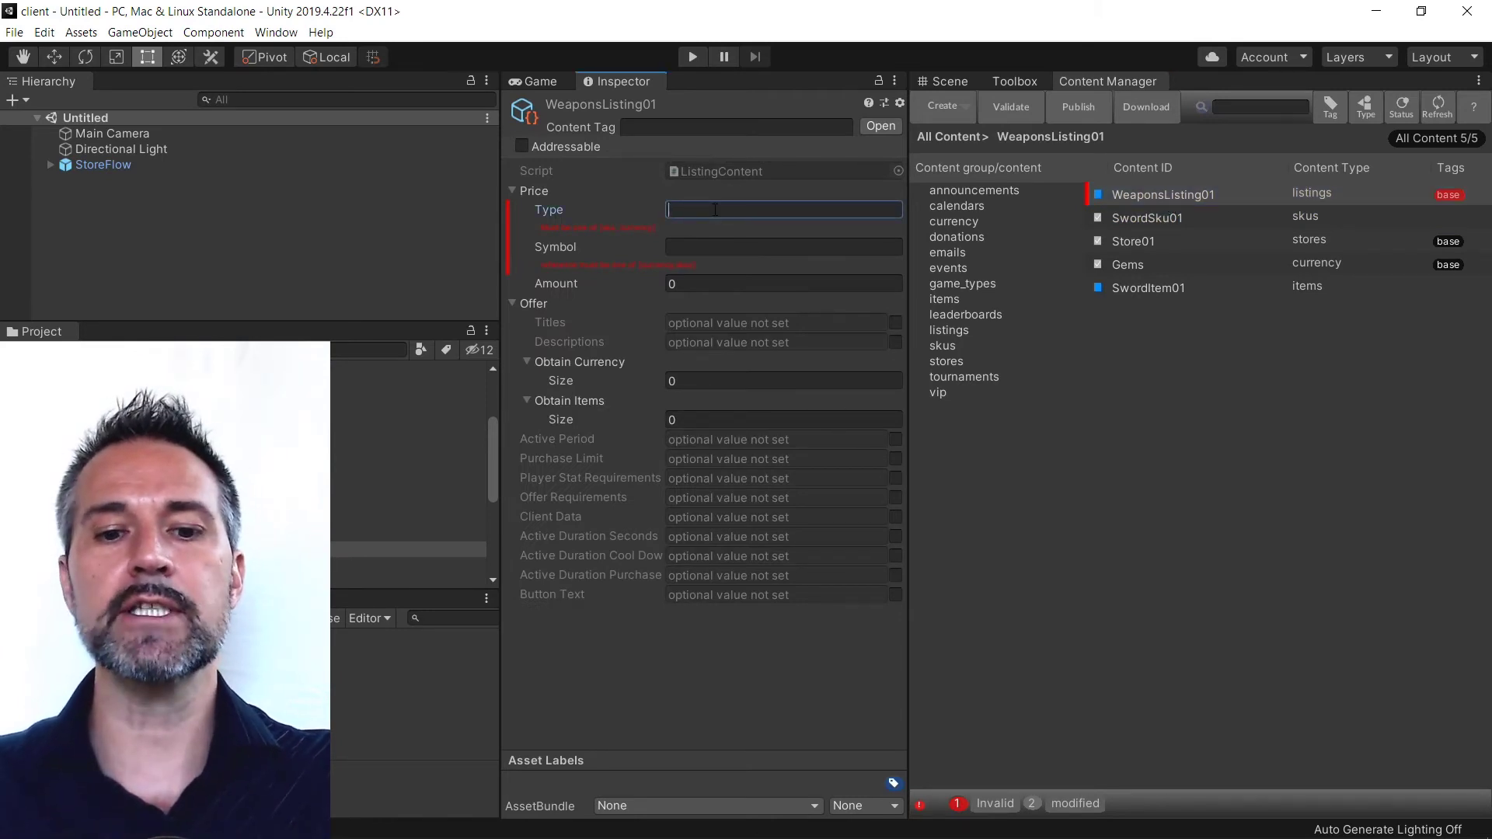
pyautogui.write('currency')
pyautogui.press('Tab')
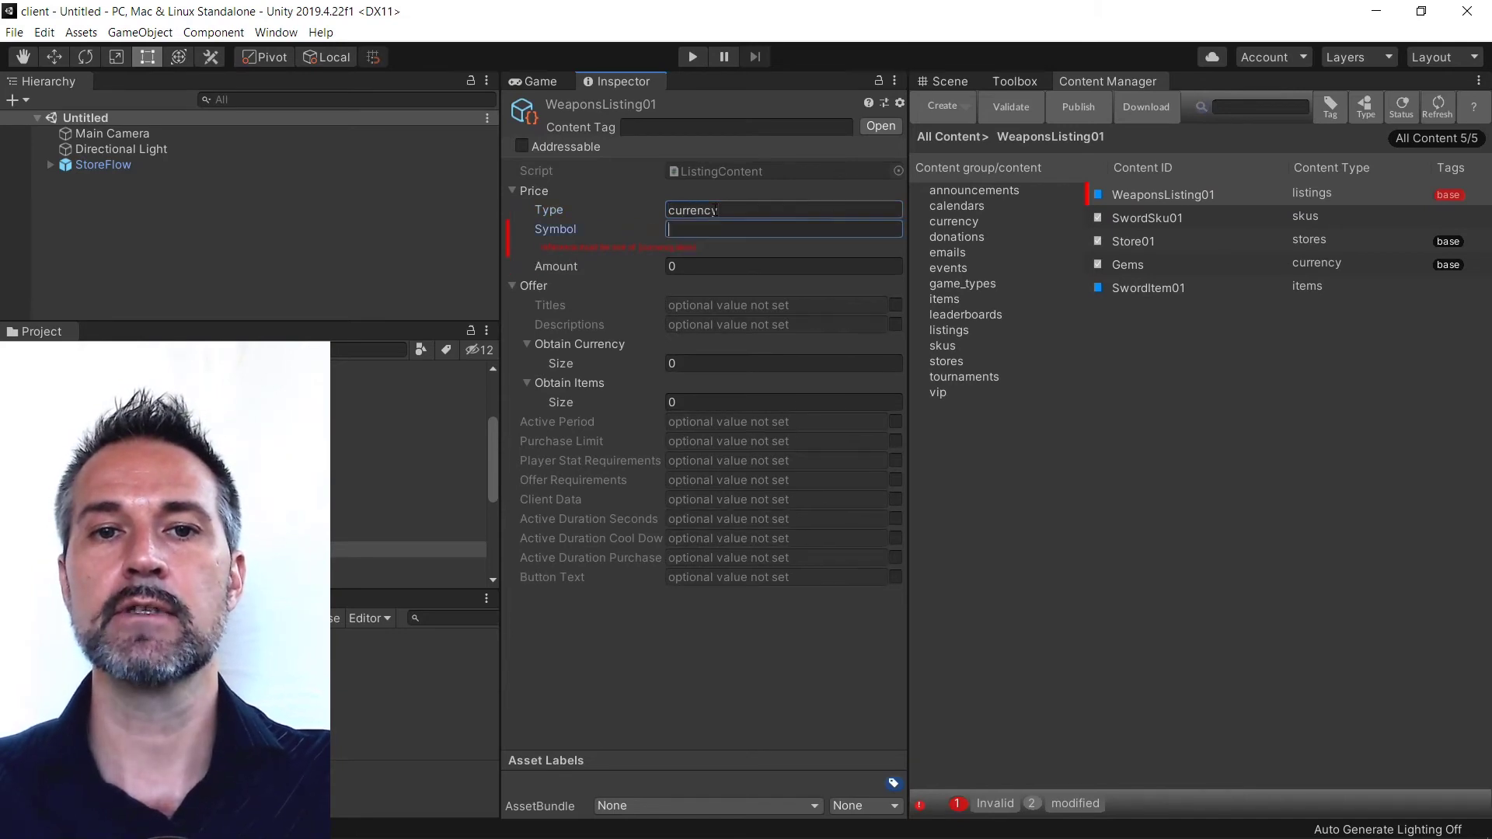
pyautogui.write('curee')
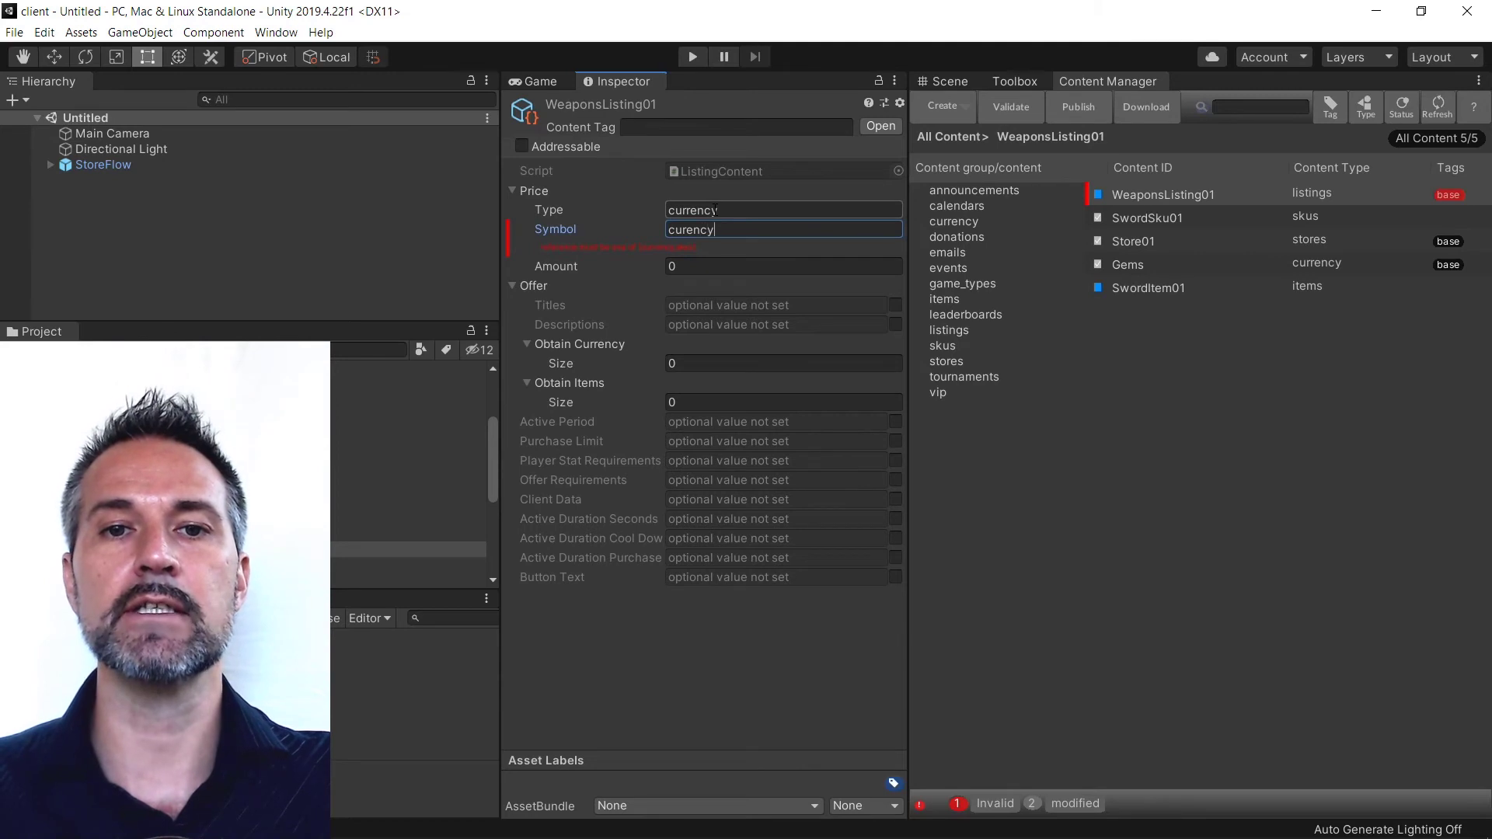
pyautogui.press('BackSpace')
pyautogui.press('BackSpace')
pyautogui.write('rency.Gems')
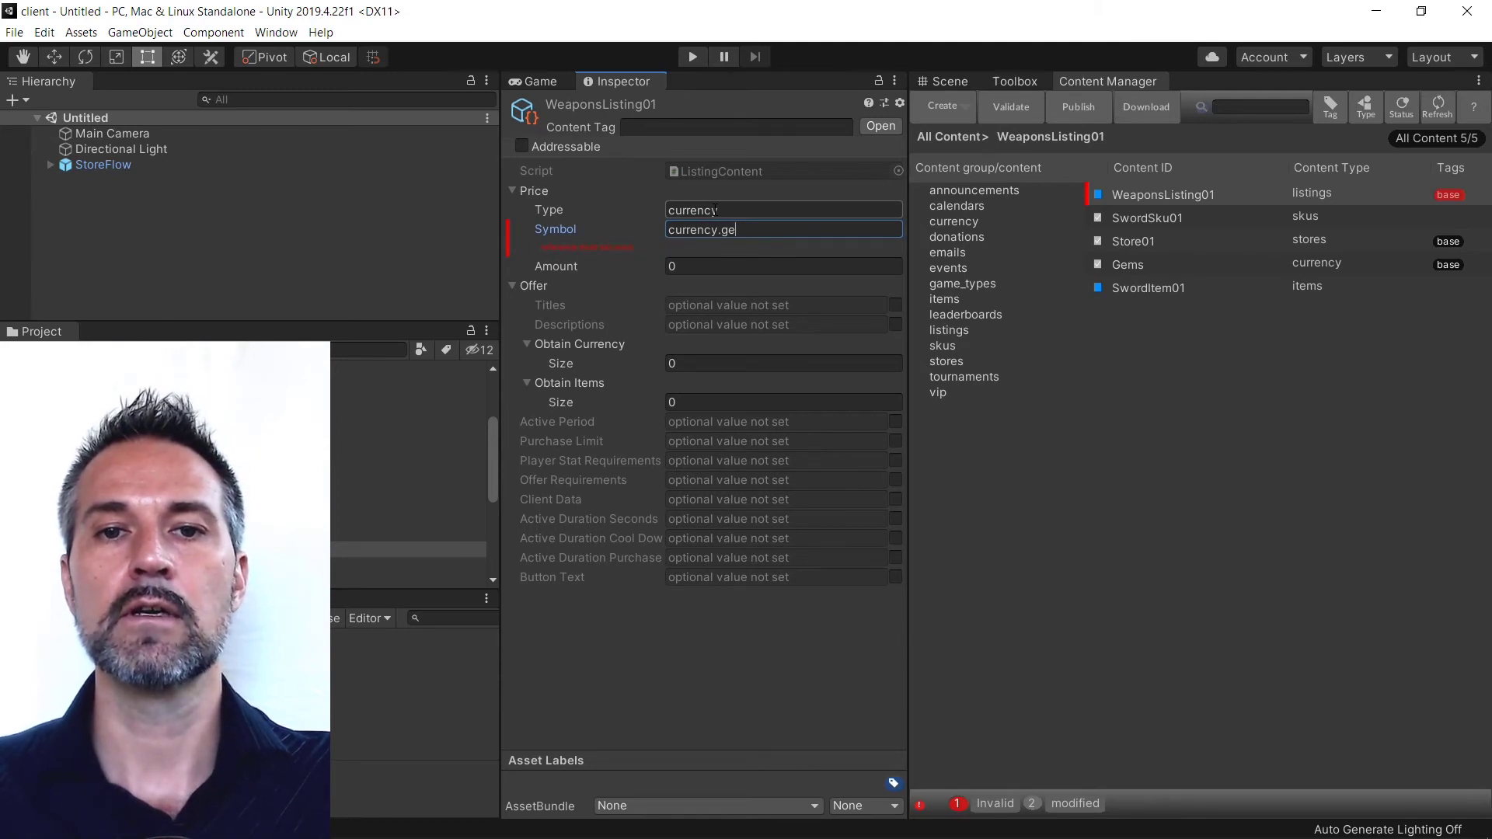
pyautogui.press('Tab')
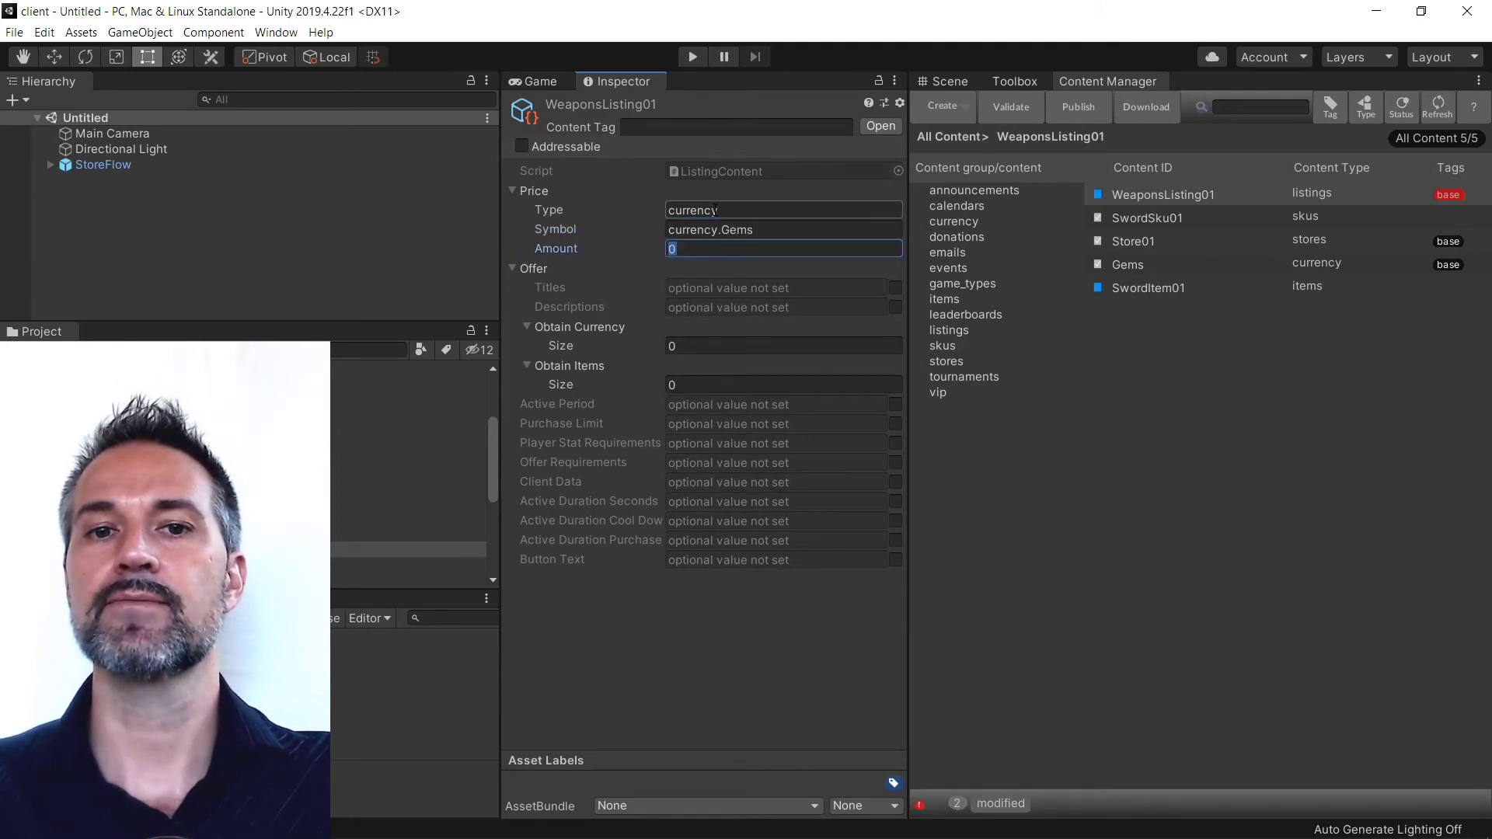
pyautogui.write('1')
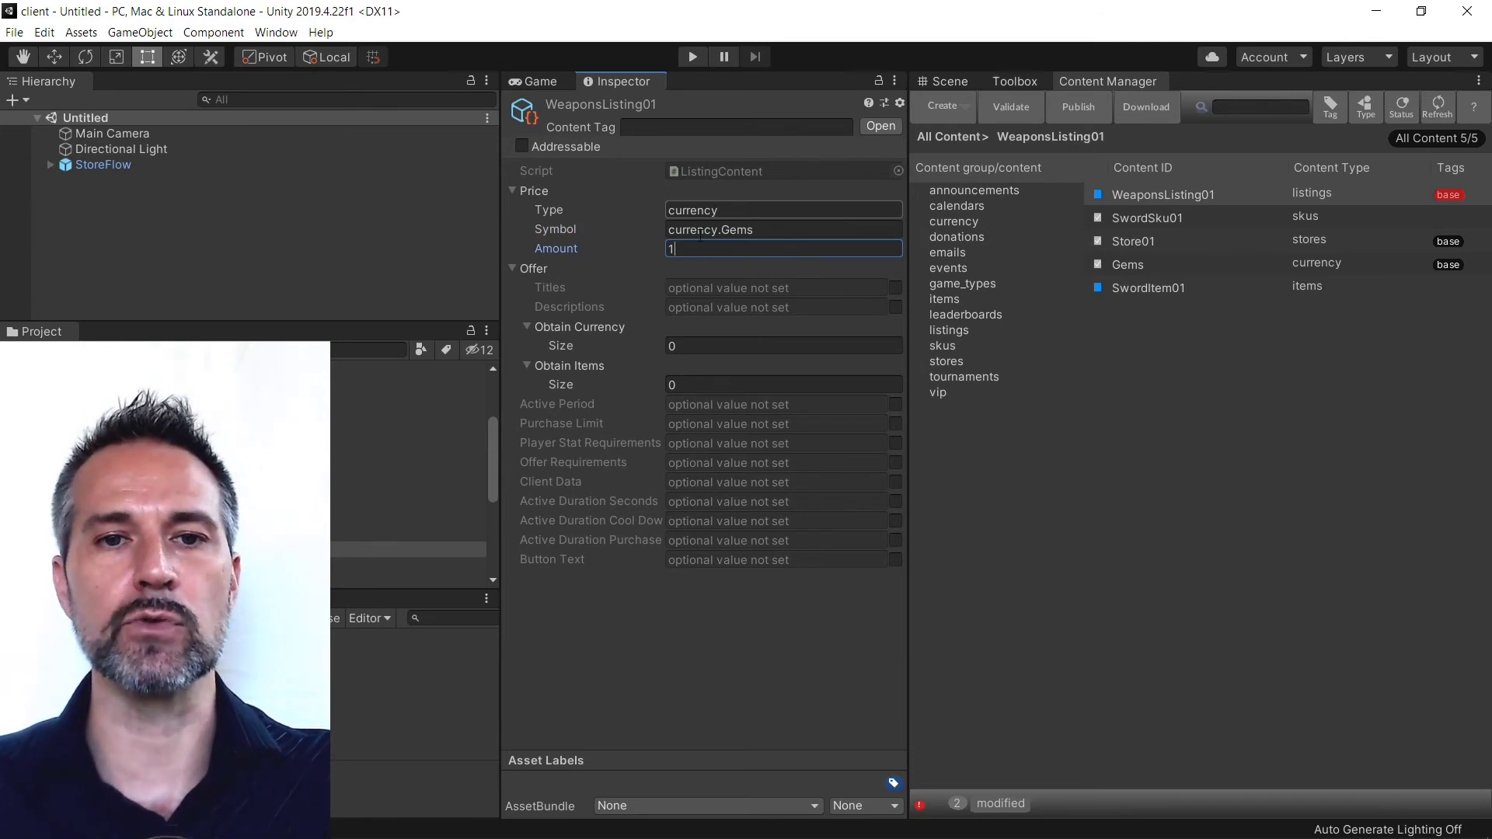
# Add one obtainable item to WeaponsListing01's offer with the content ID items.SwordItem01
pyautogui.click(701, 386)
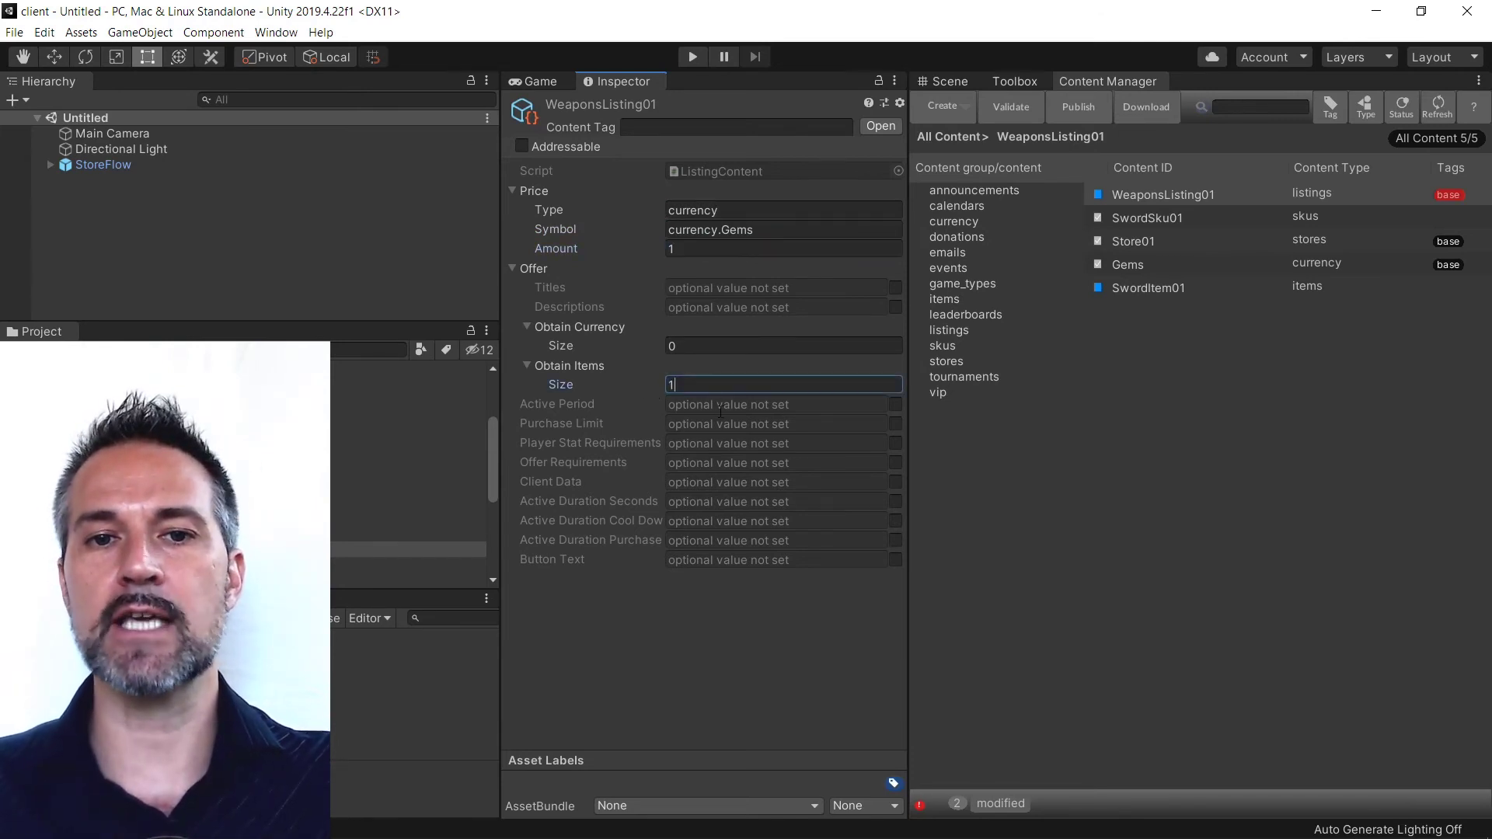
pyautogui.press('Return')
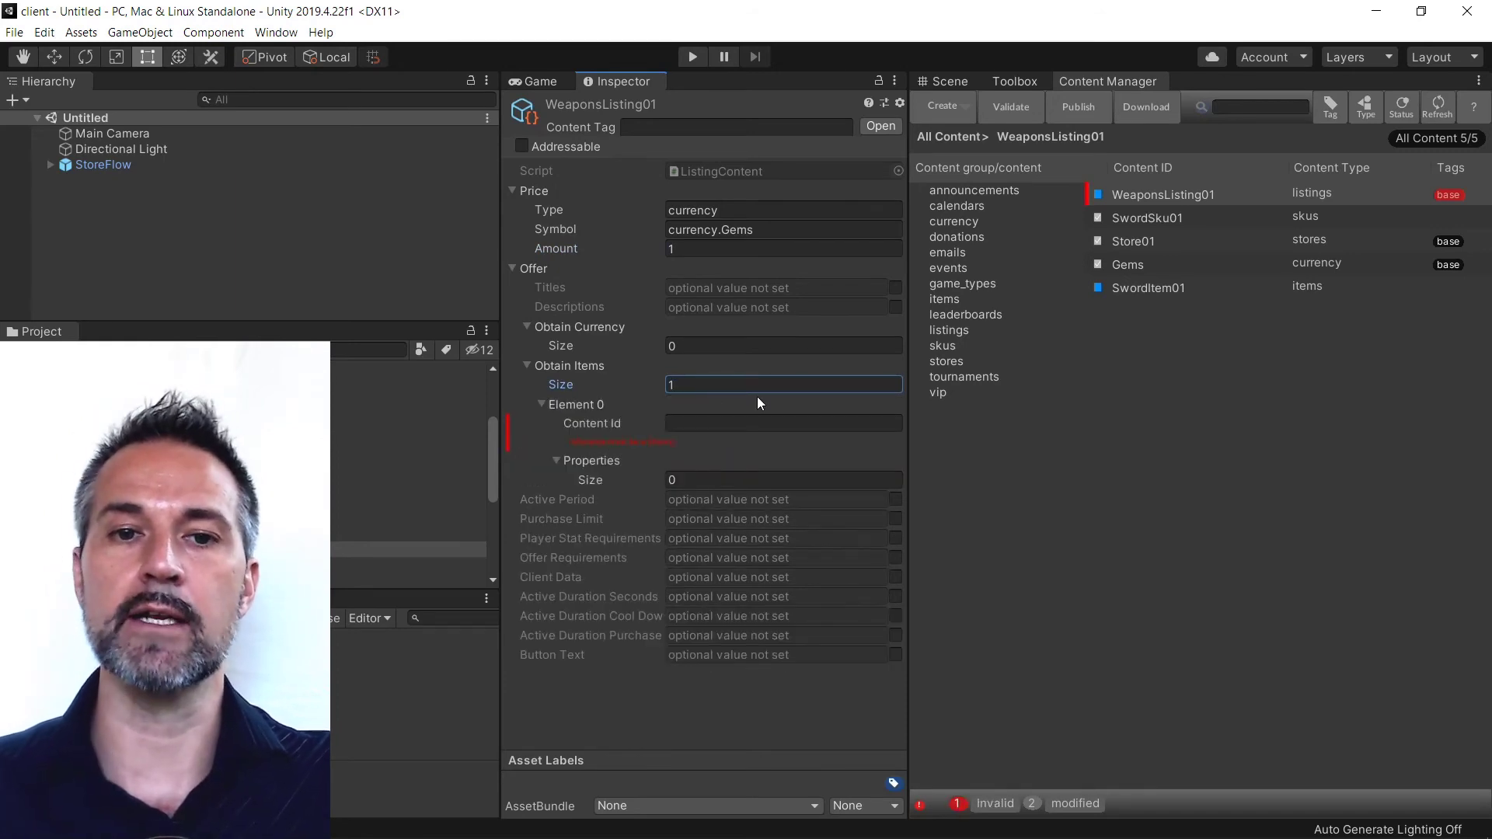
pyautogui.click(704, 426)
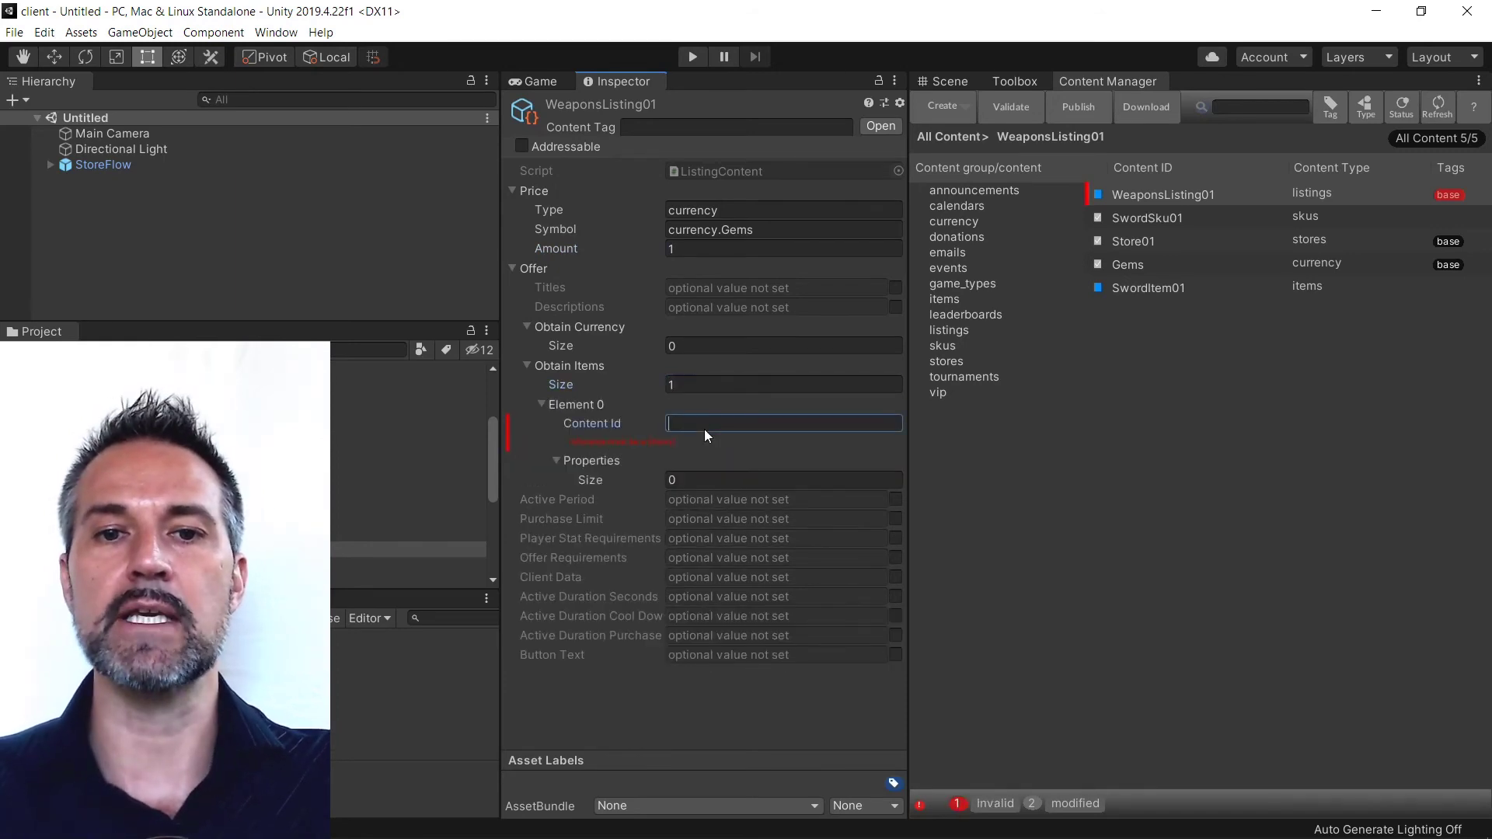
pyautogui.write('items.Swor')
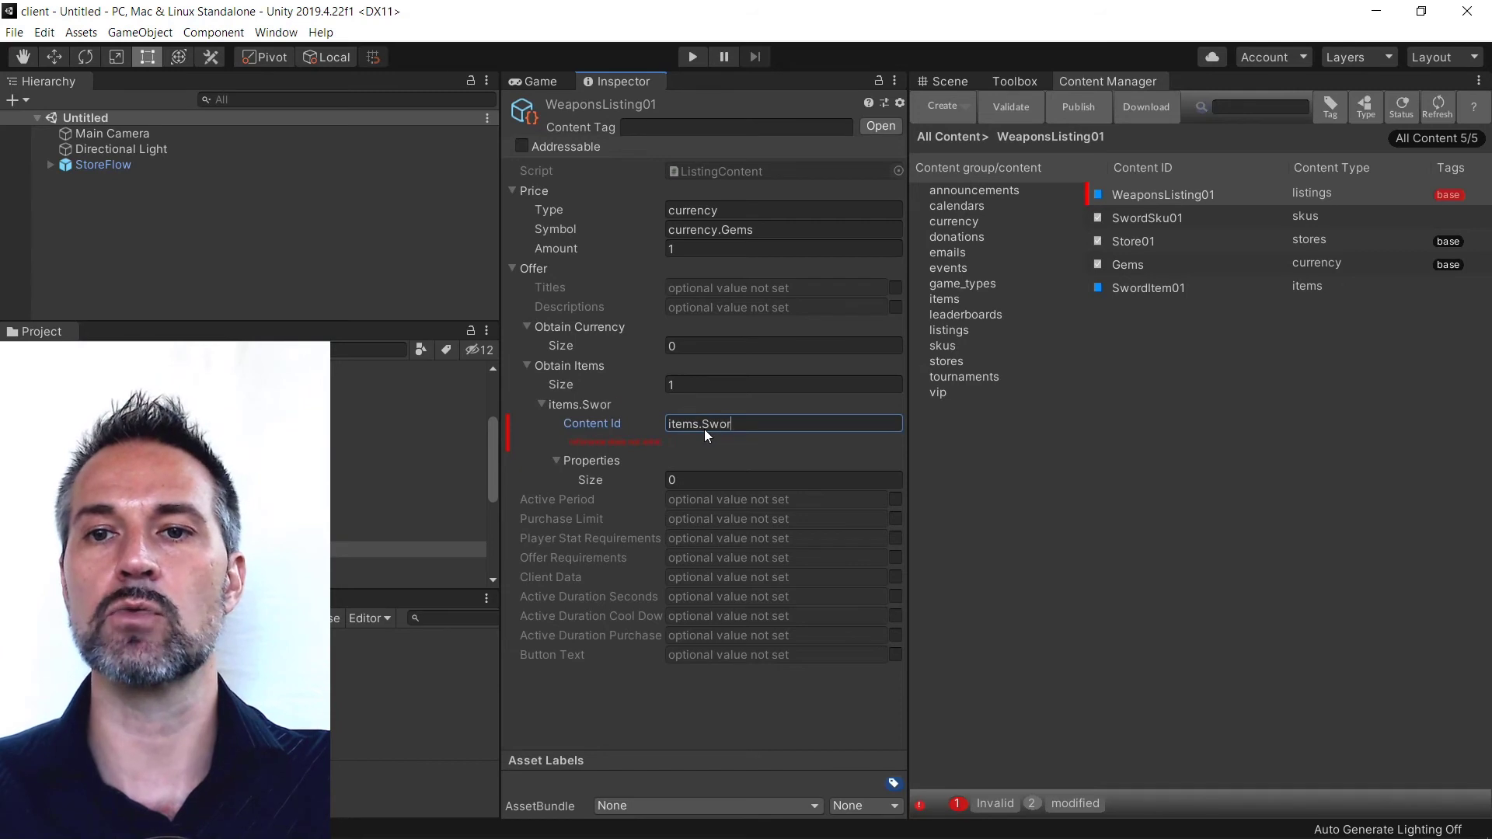
pyautogui.write('dItem01')
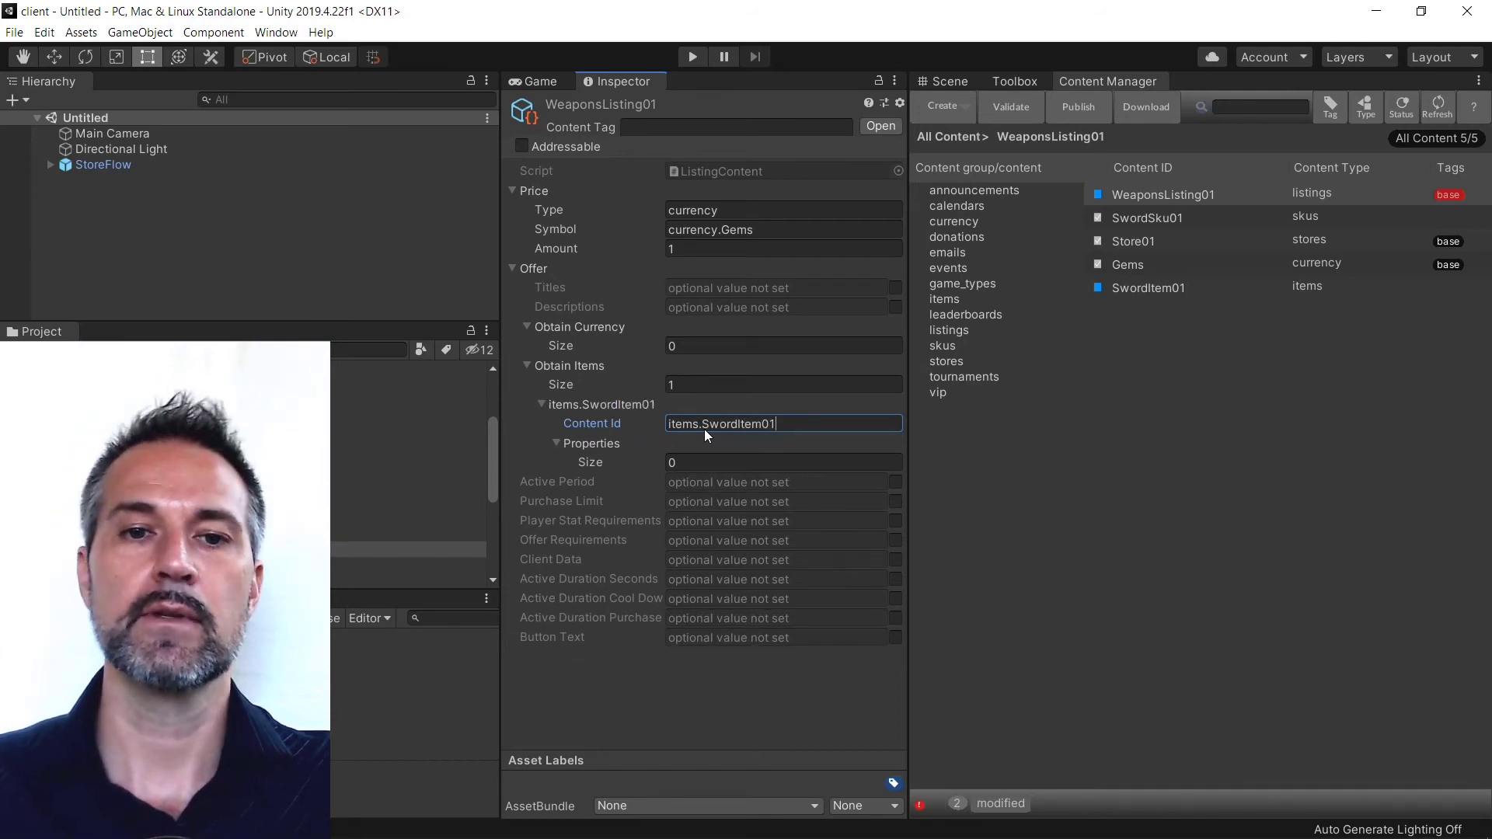
# Publish the modified listing and item content to the server
pyautogui.click(1010, 485)
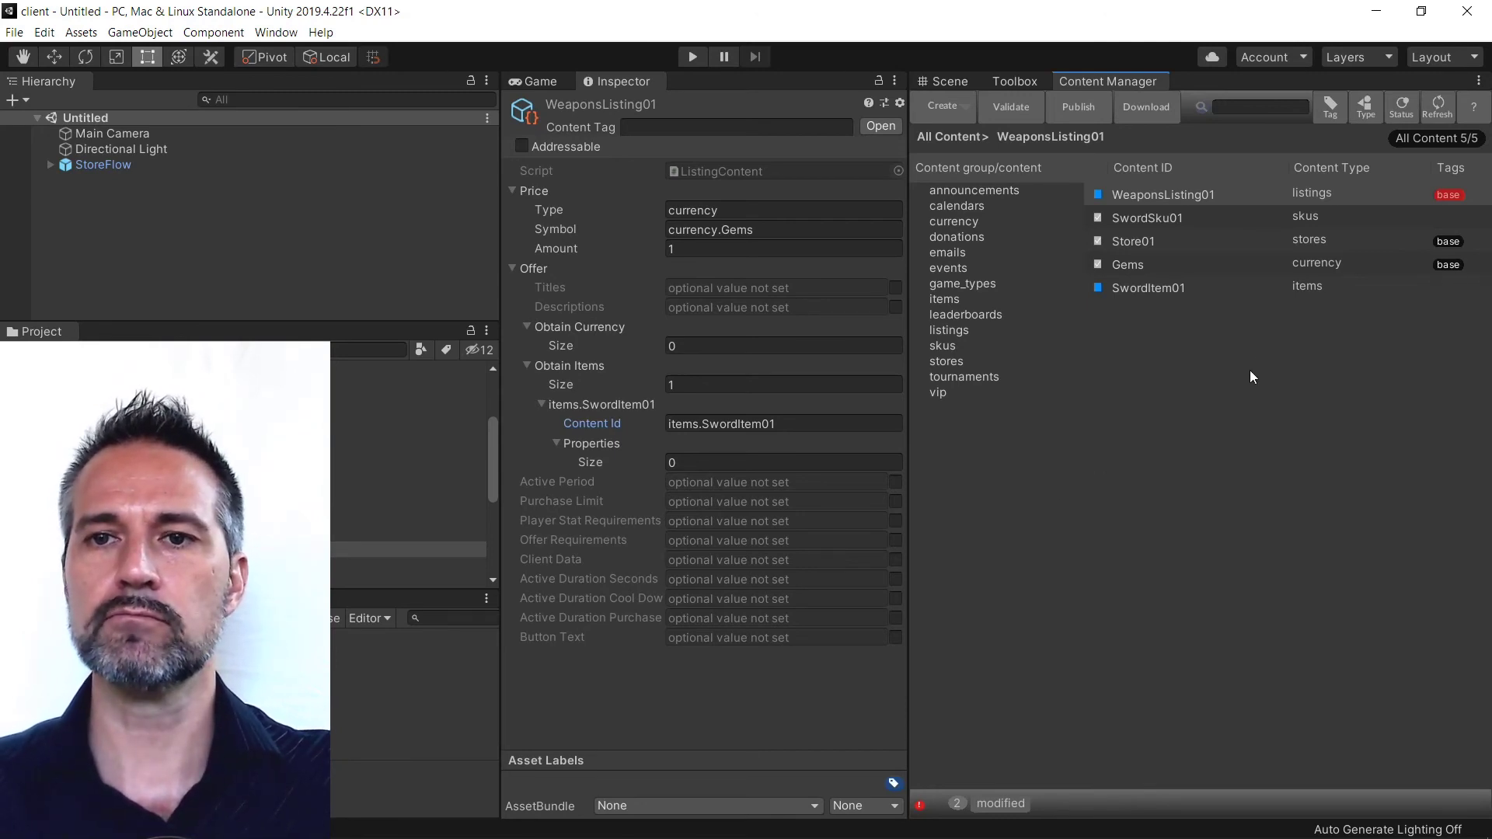
pyautogui.click(1078, 106)
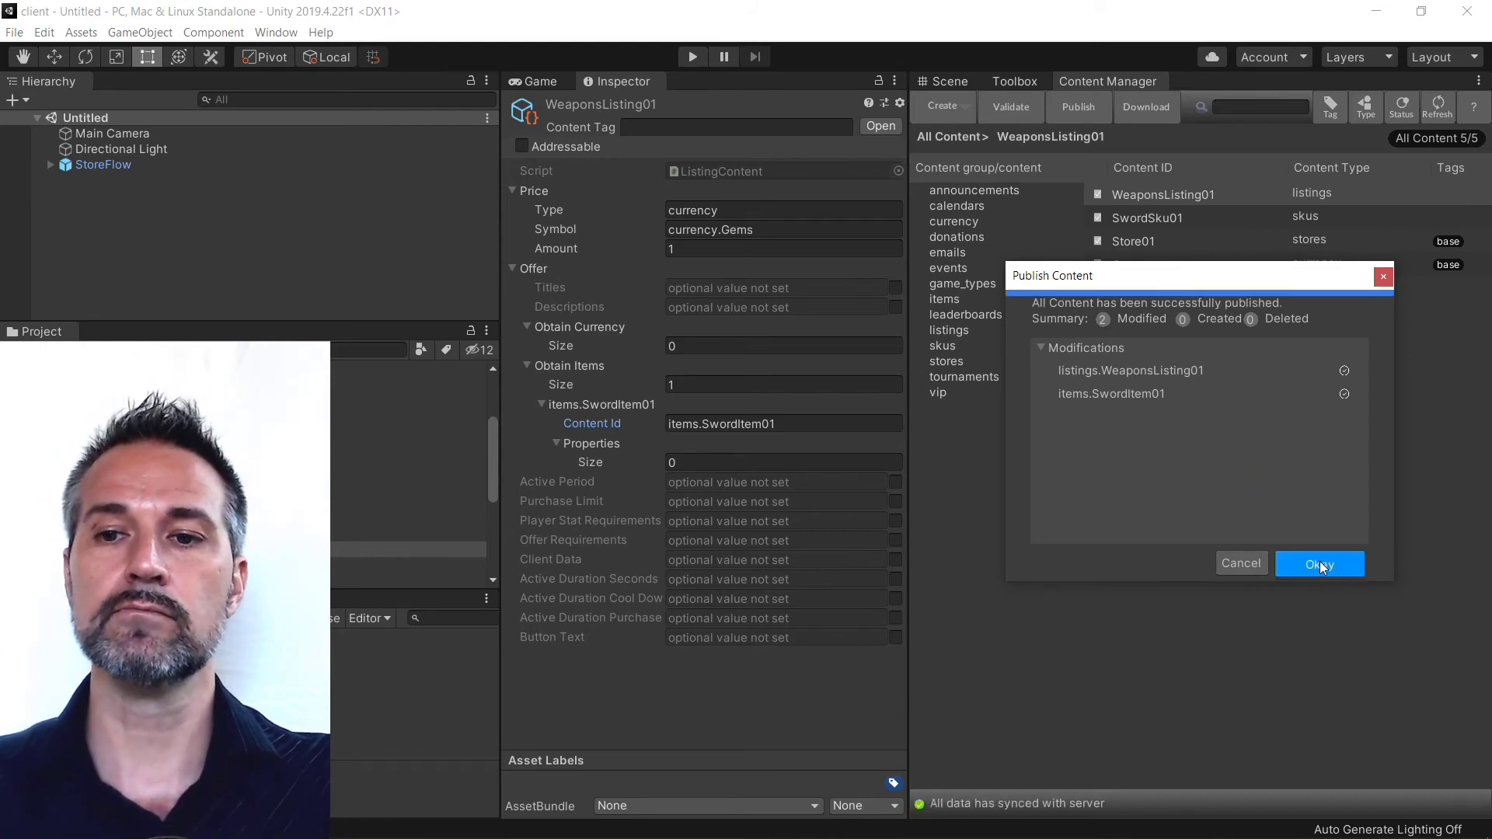
pyautogui.click(1320, 565)
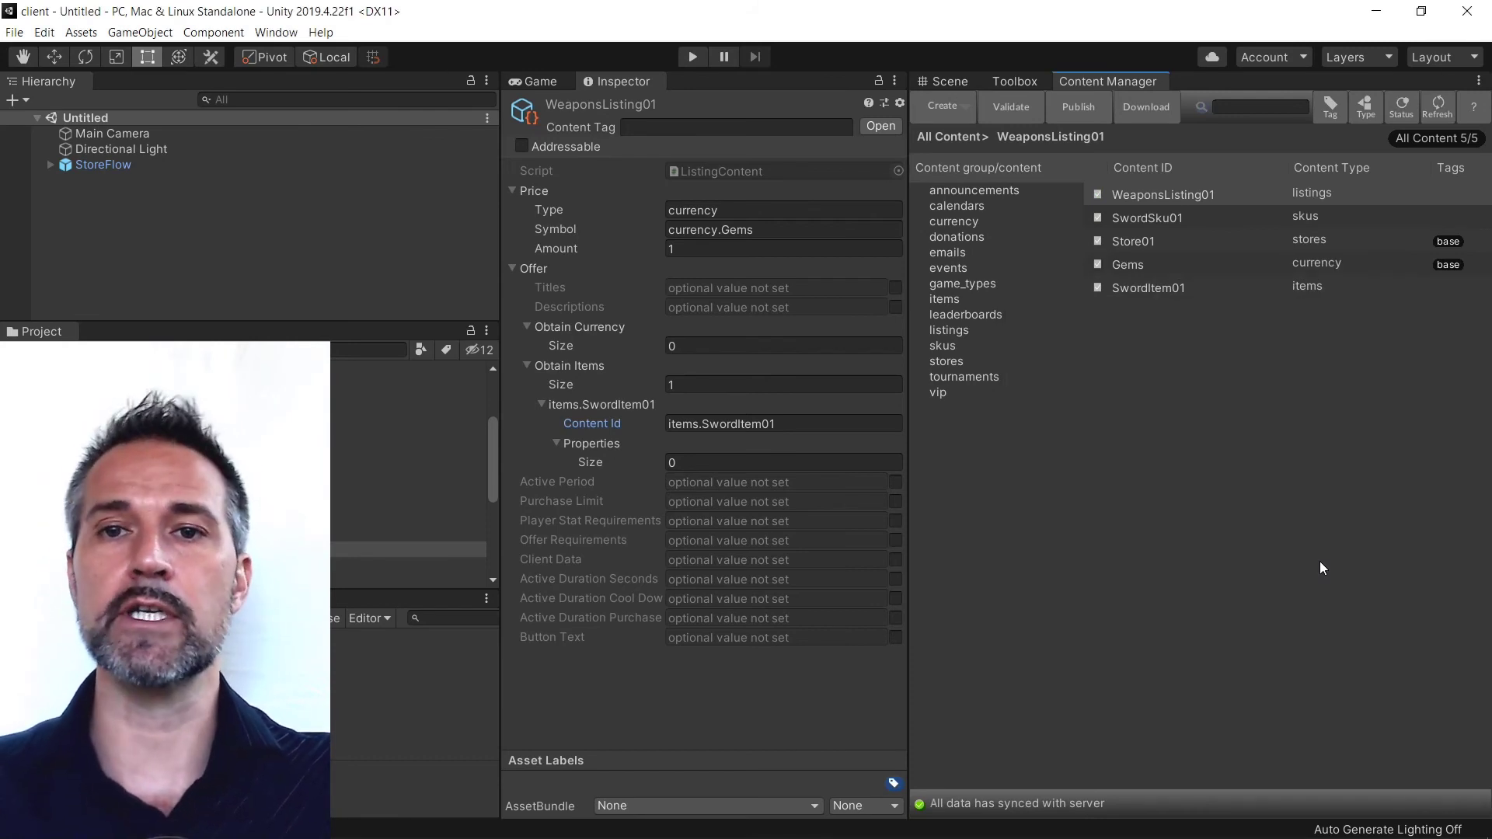
# Select Store01 as the store in Beamable's Shop project settings and close the settings
pyautogui.click(1015, 81)
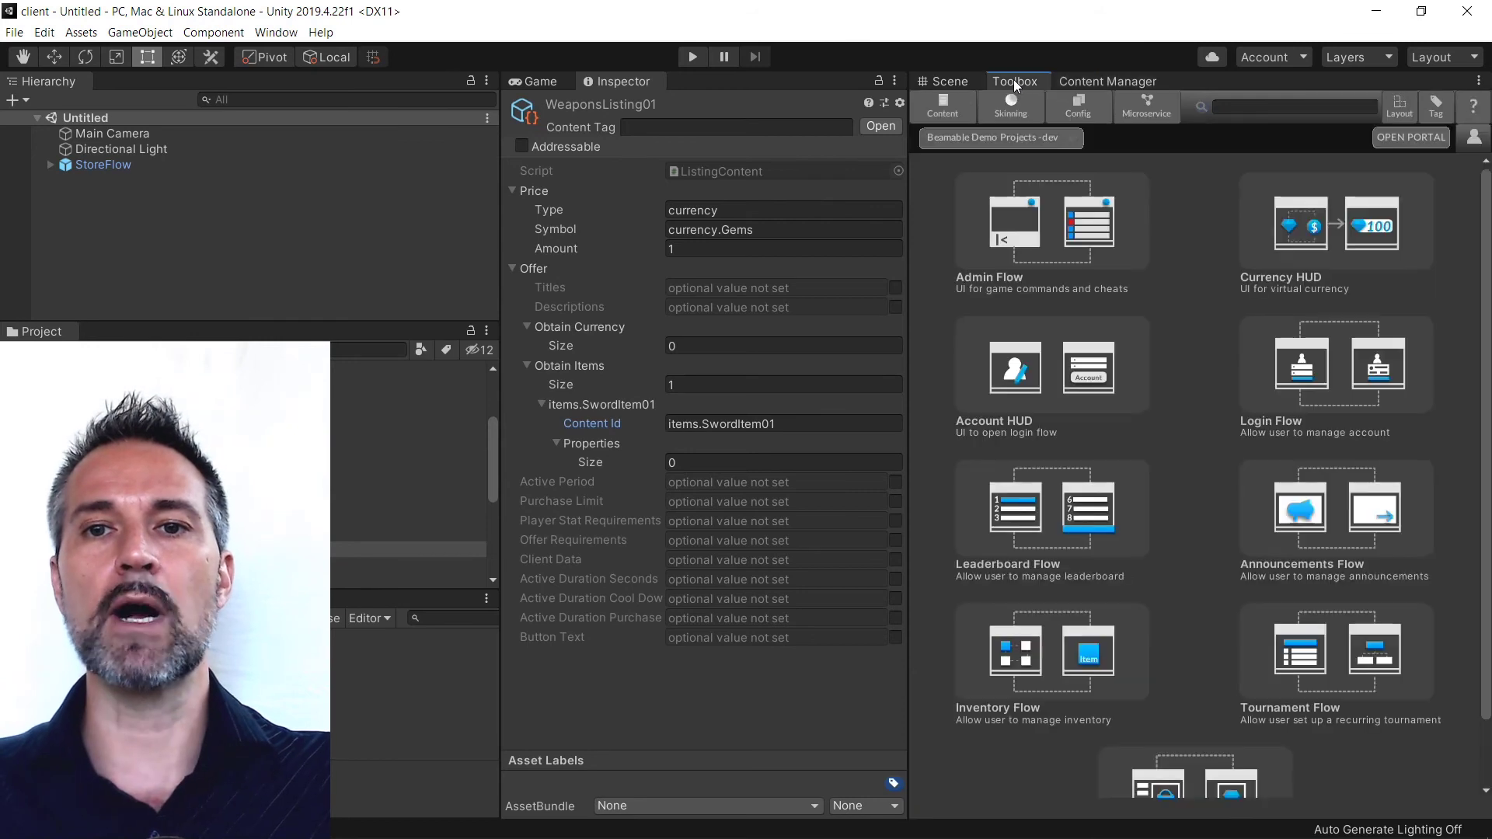
pyautogui.click(1079, 104)
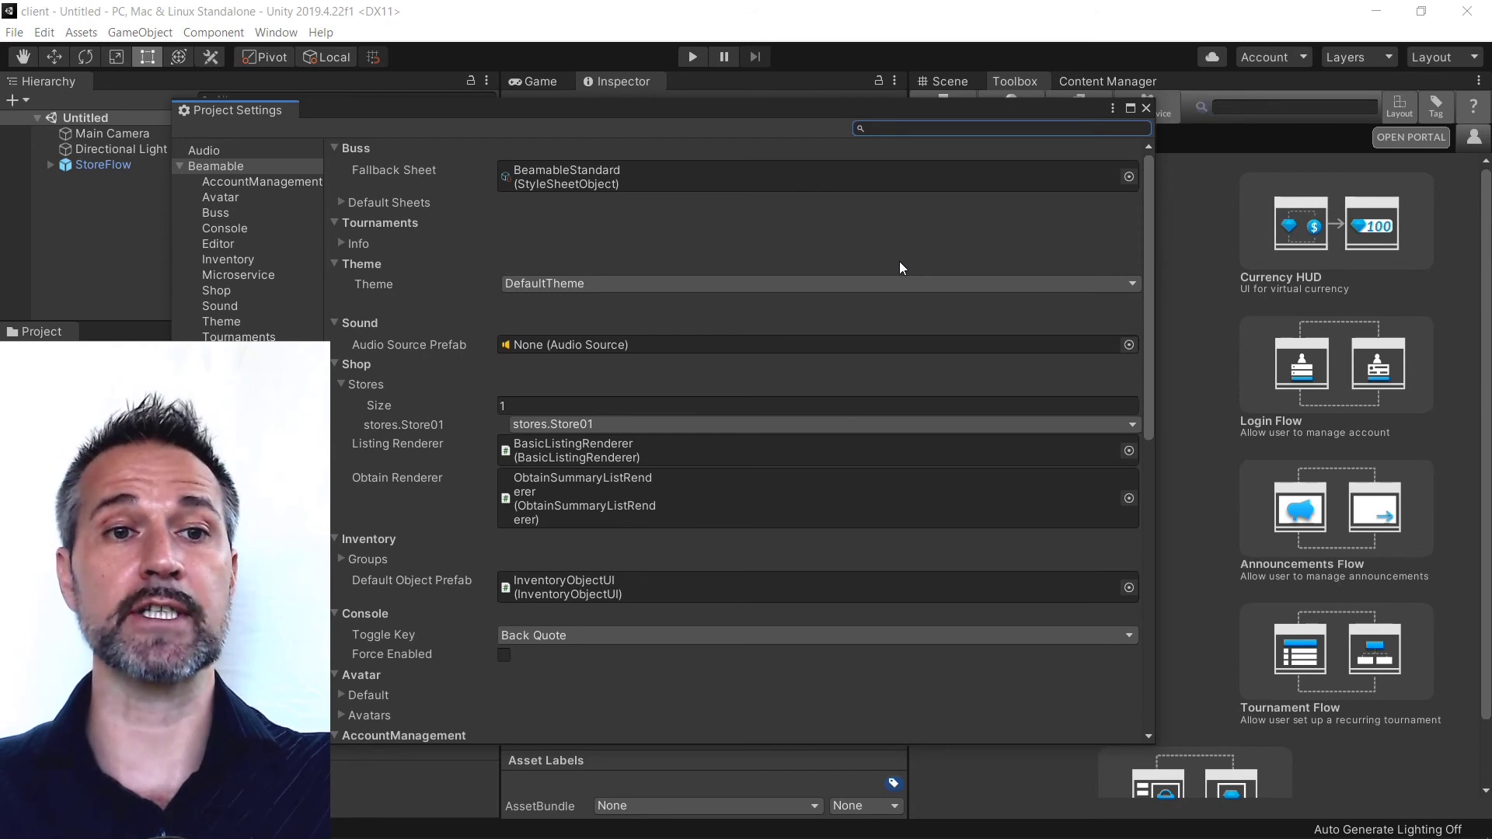
pyautogui.click(249, 181)
pyautogui.click(215, 168)
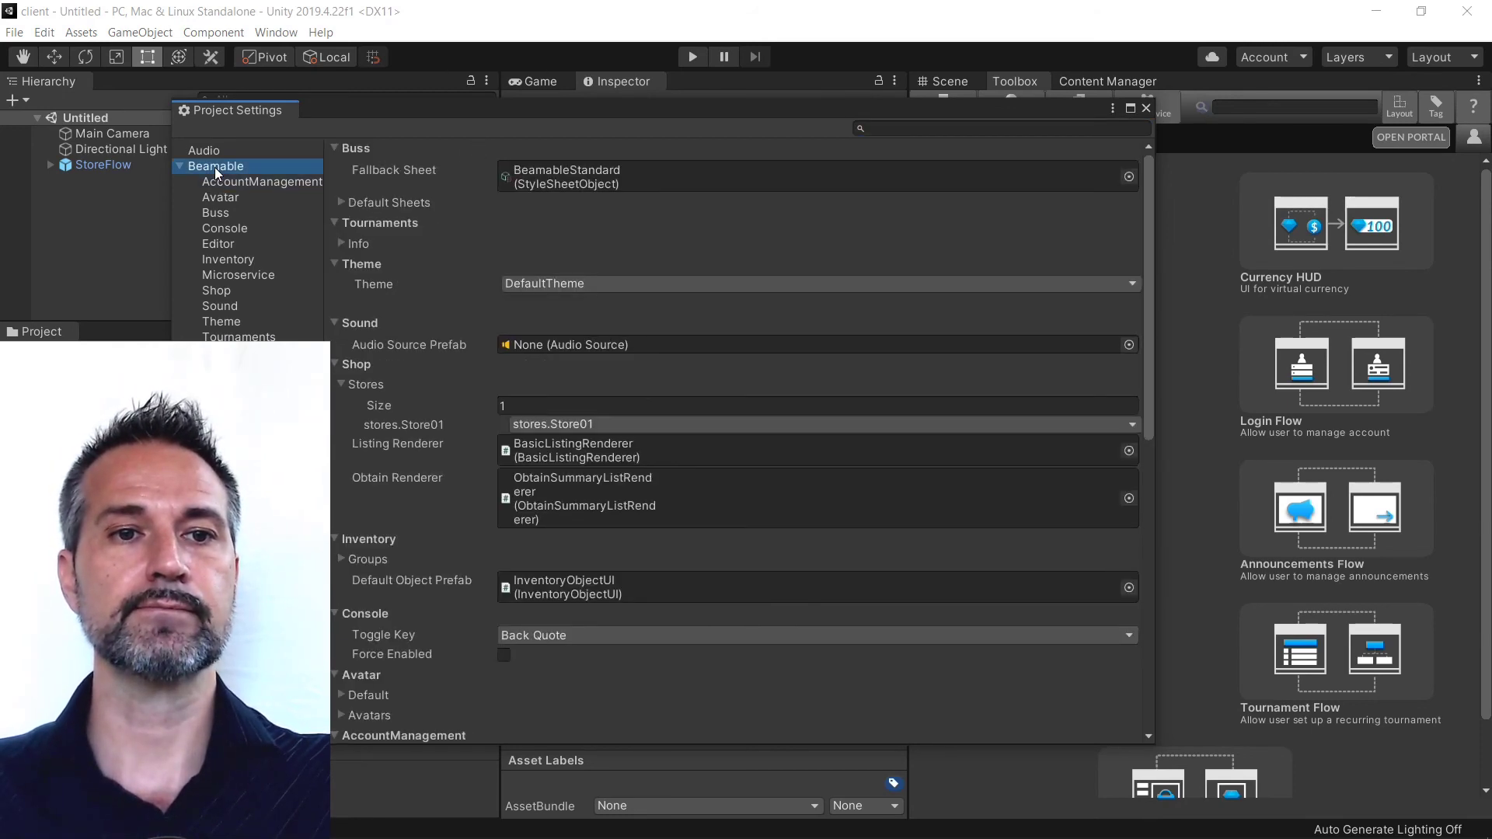
pyautogui.click(221, 289)
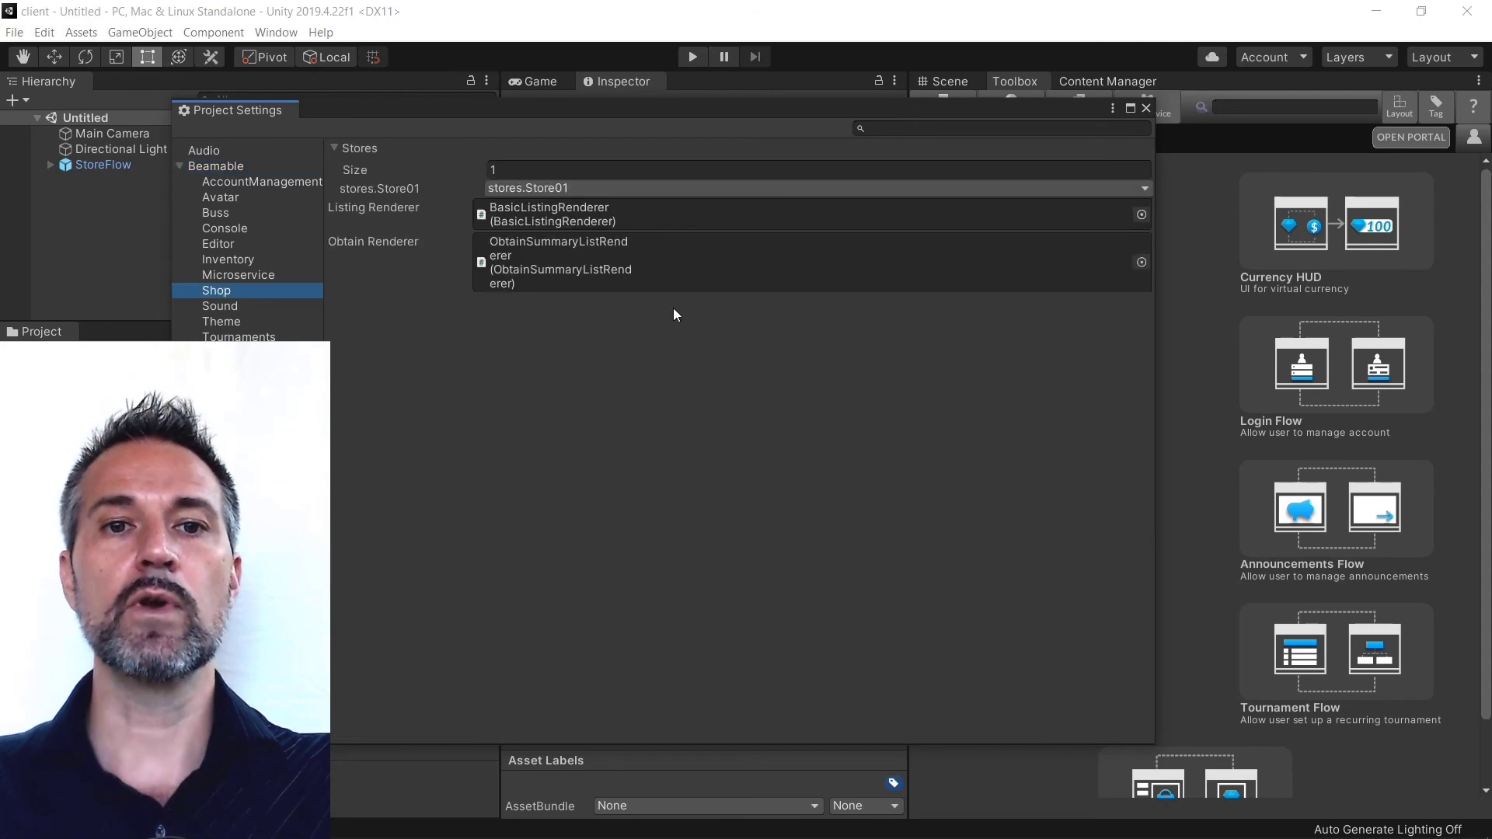
pyautogui.click(595, 188)
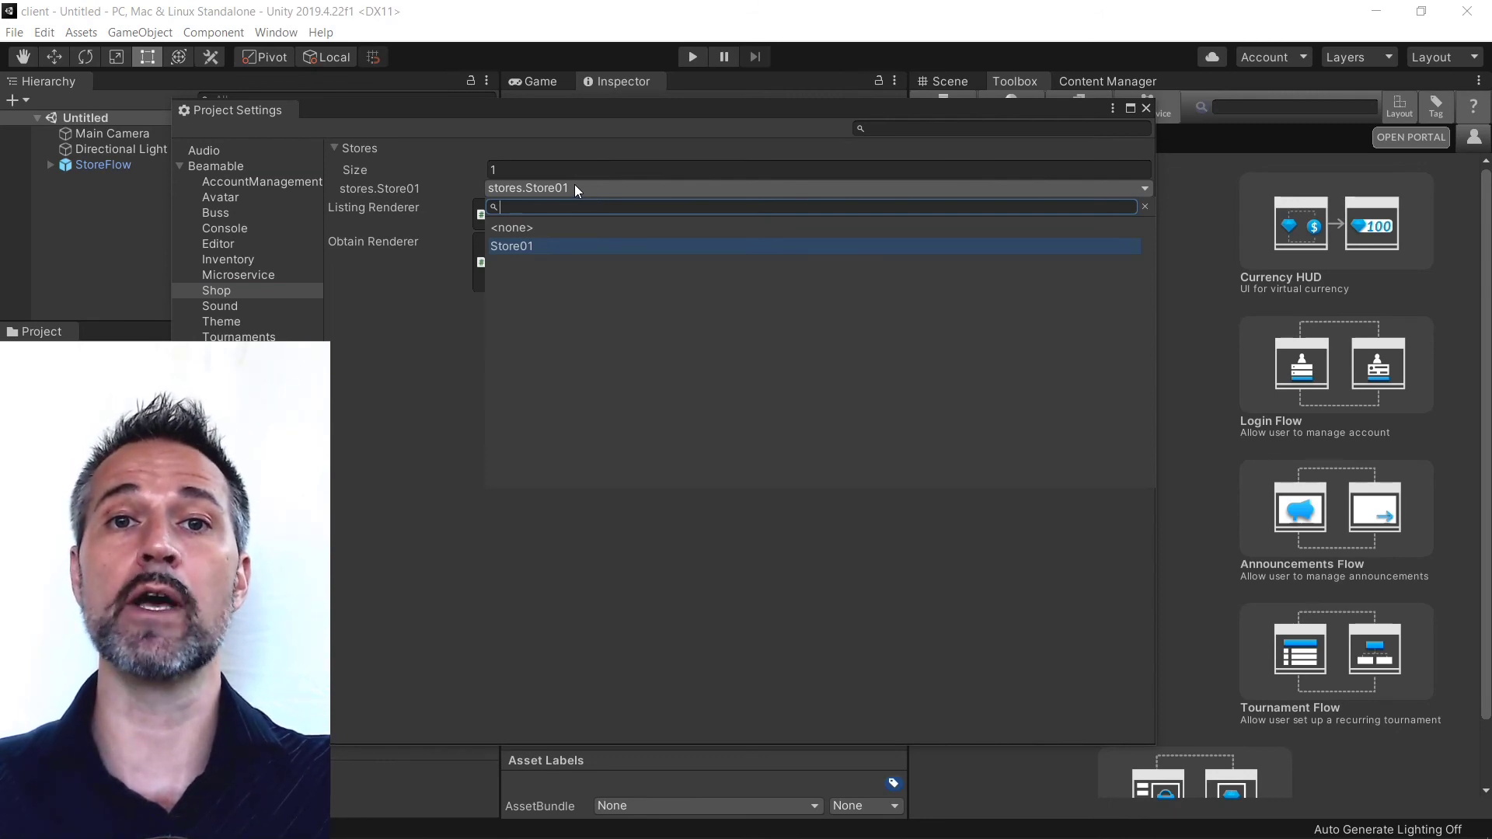
pyautogui.click(531, 247)
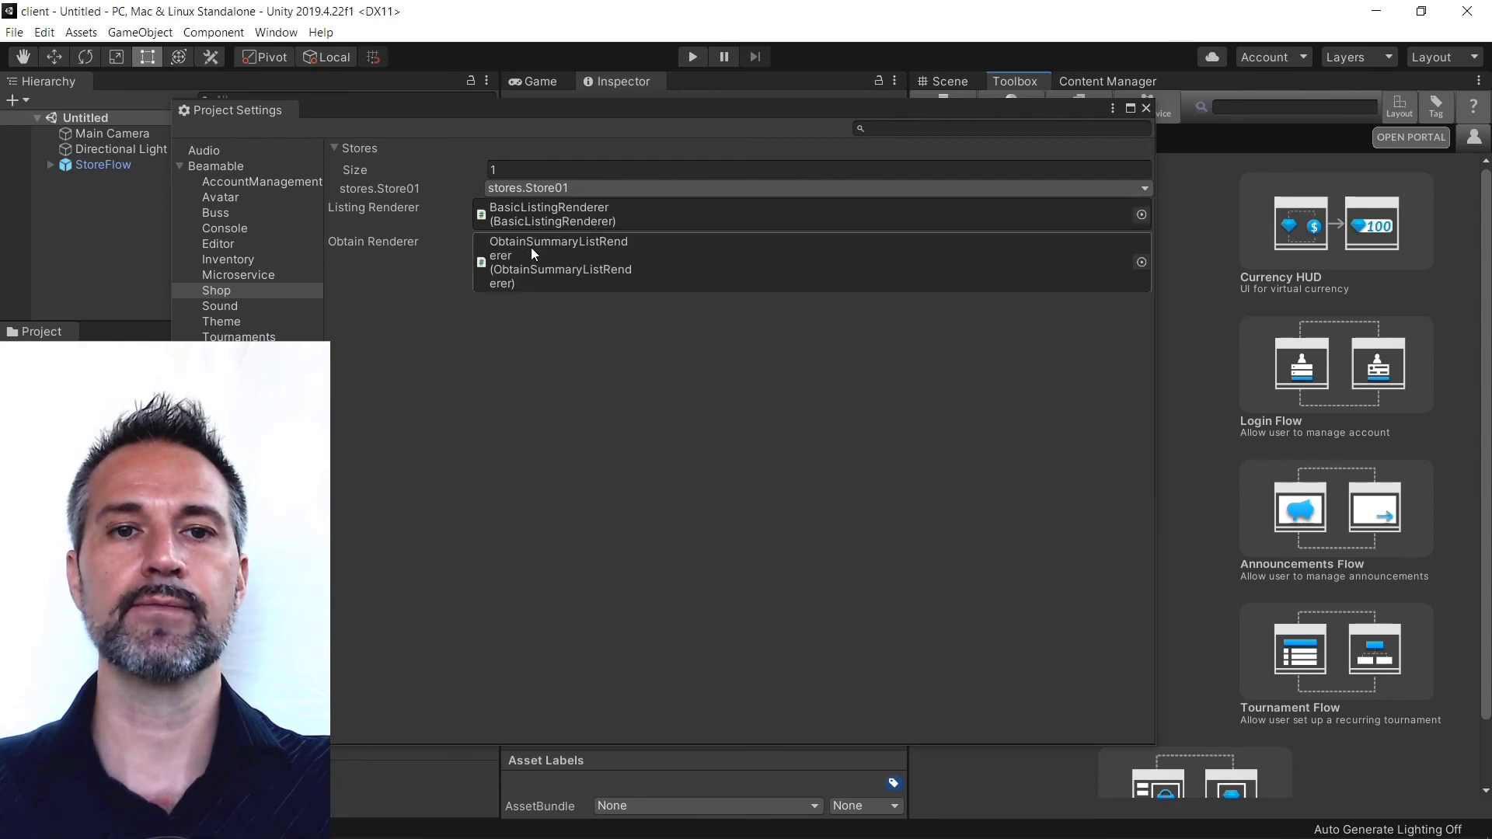
pyautogui.click(1146, 108)
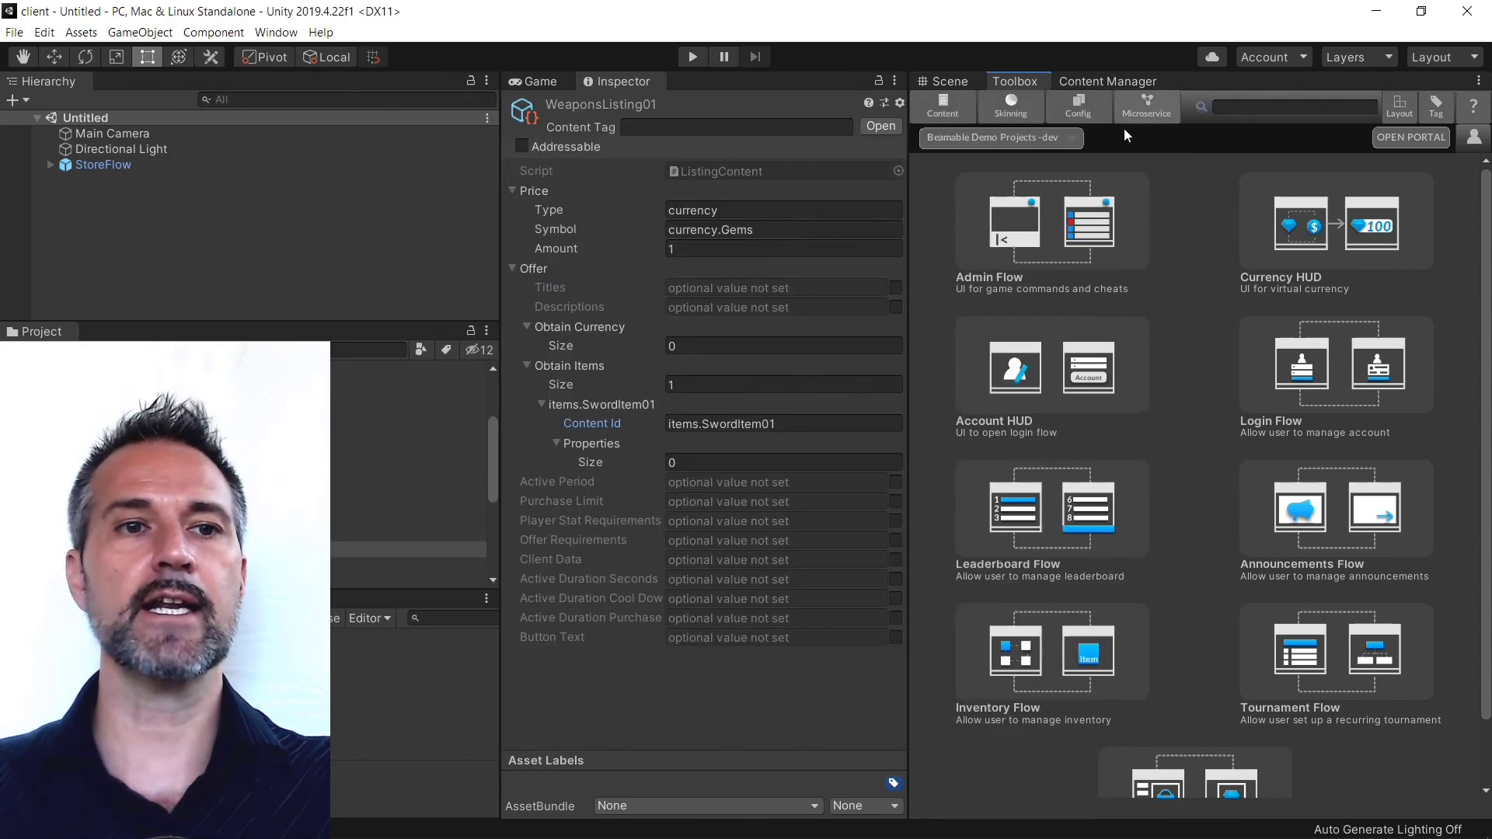
# Run the scene in Play mode to test the store
pyautogui.click(690, 56)
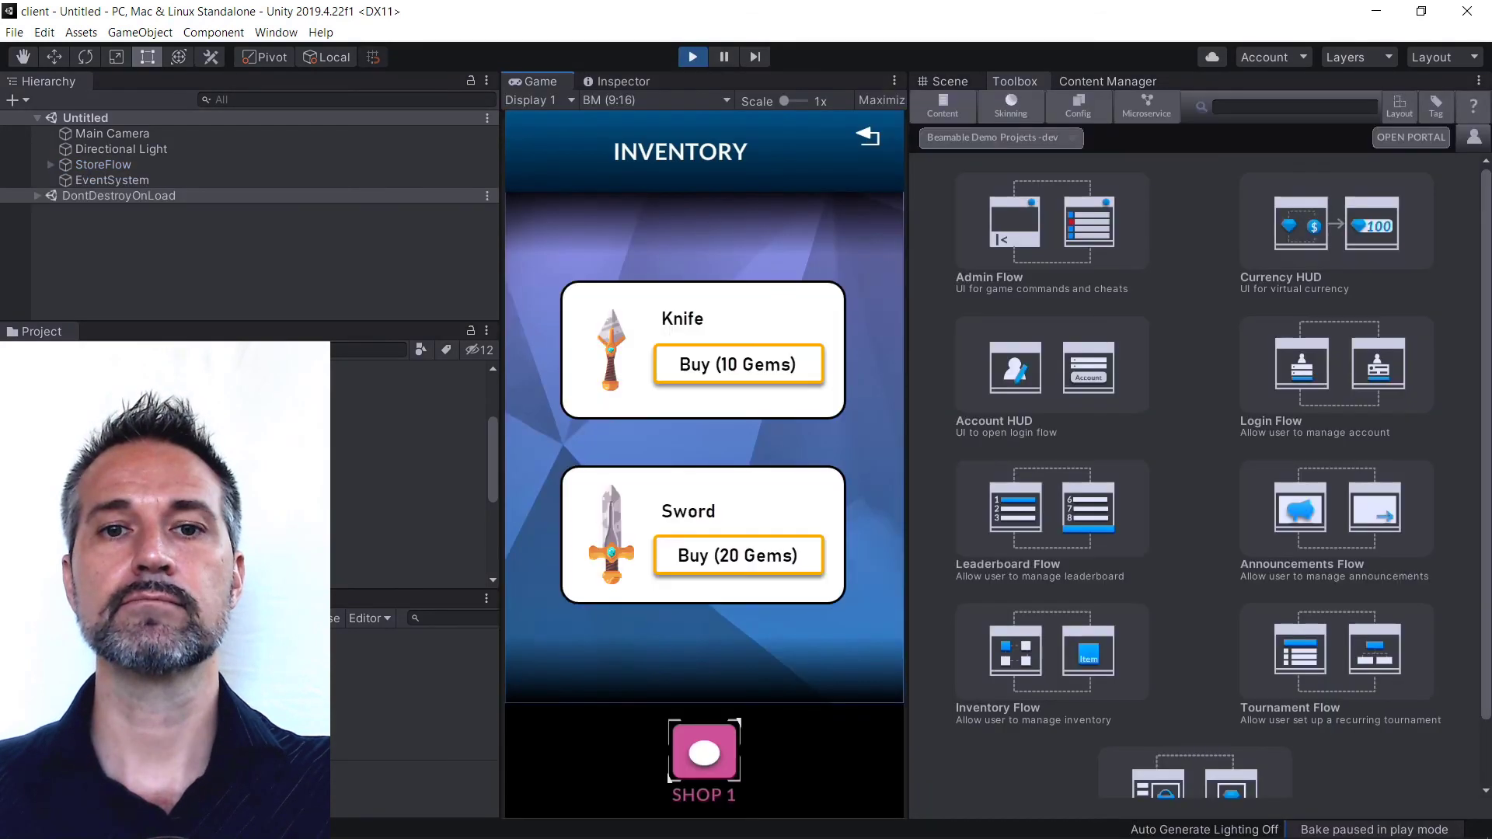